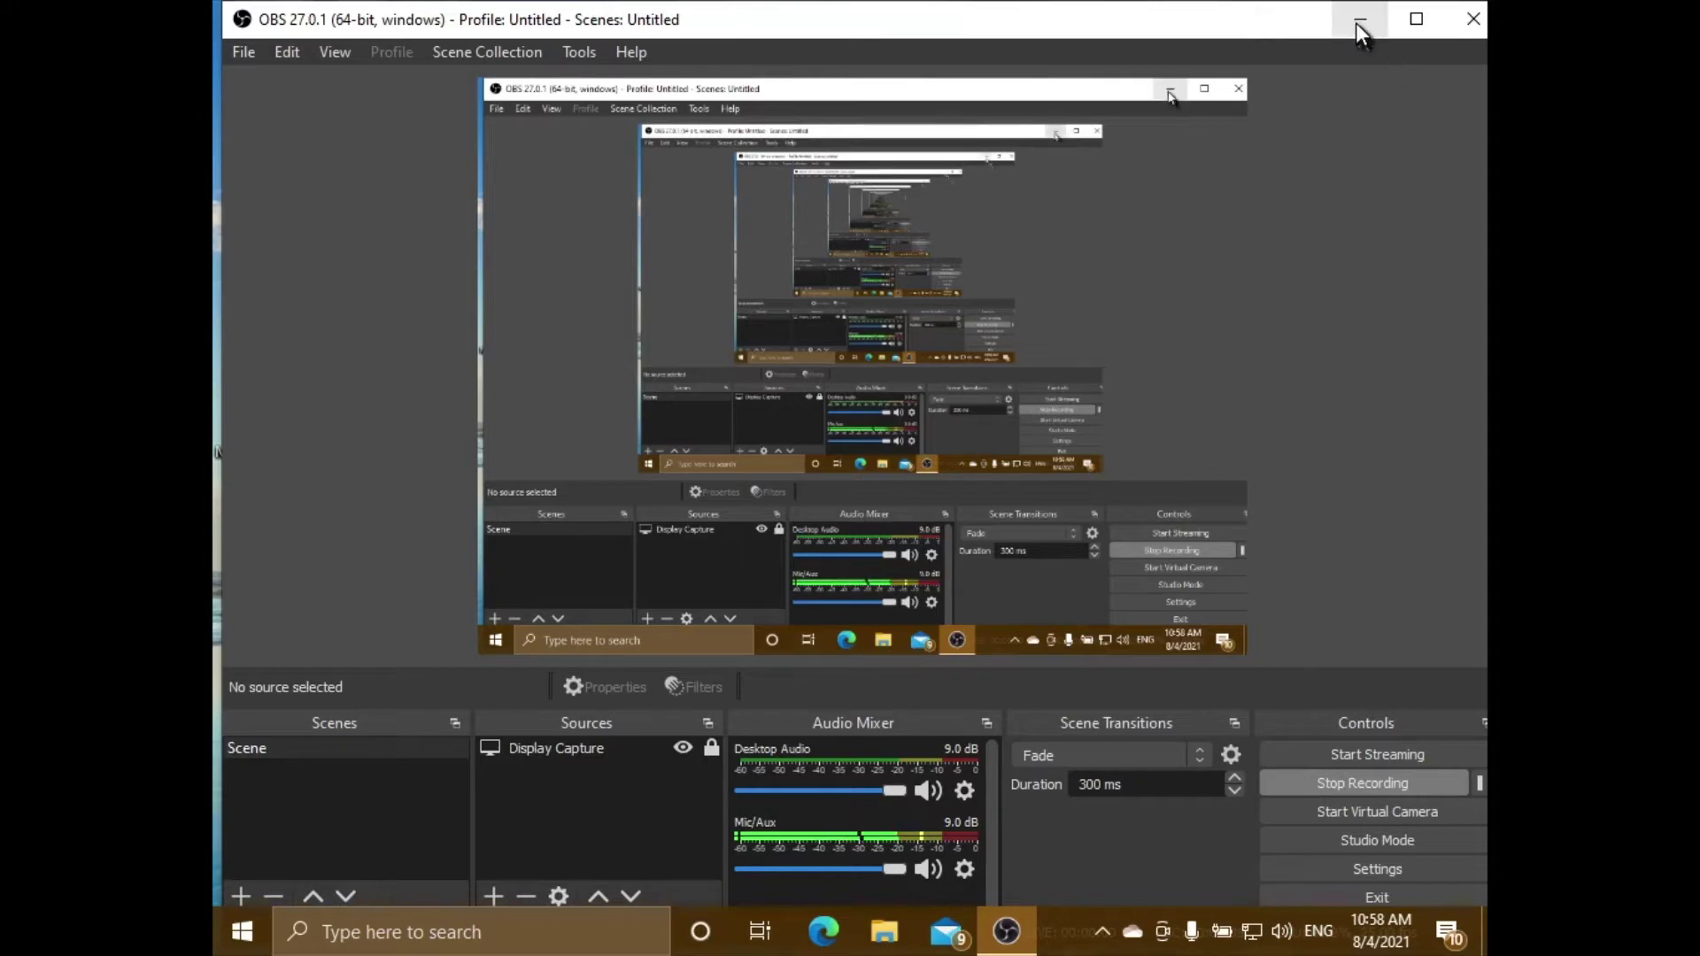
Open File Explorer and look through the files and folders stored in iCloud Drive
left_click(1360, 19)
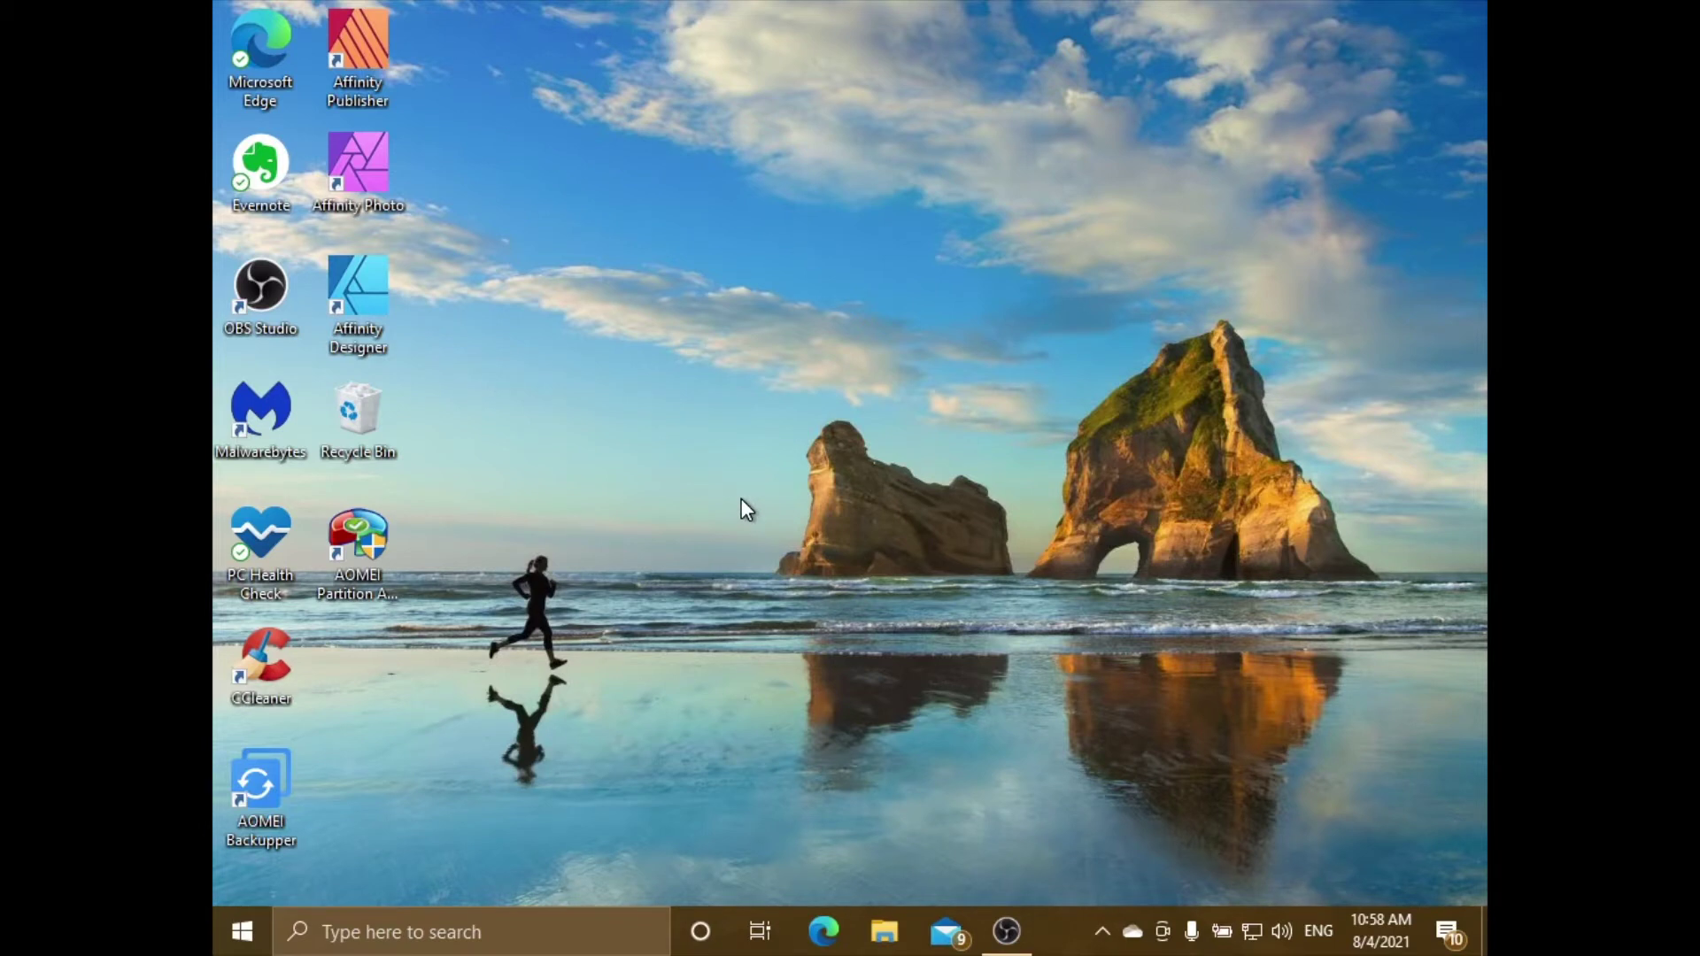
left_click(872, 936)
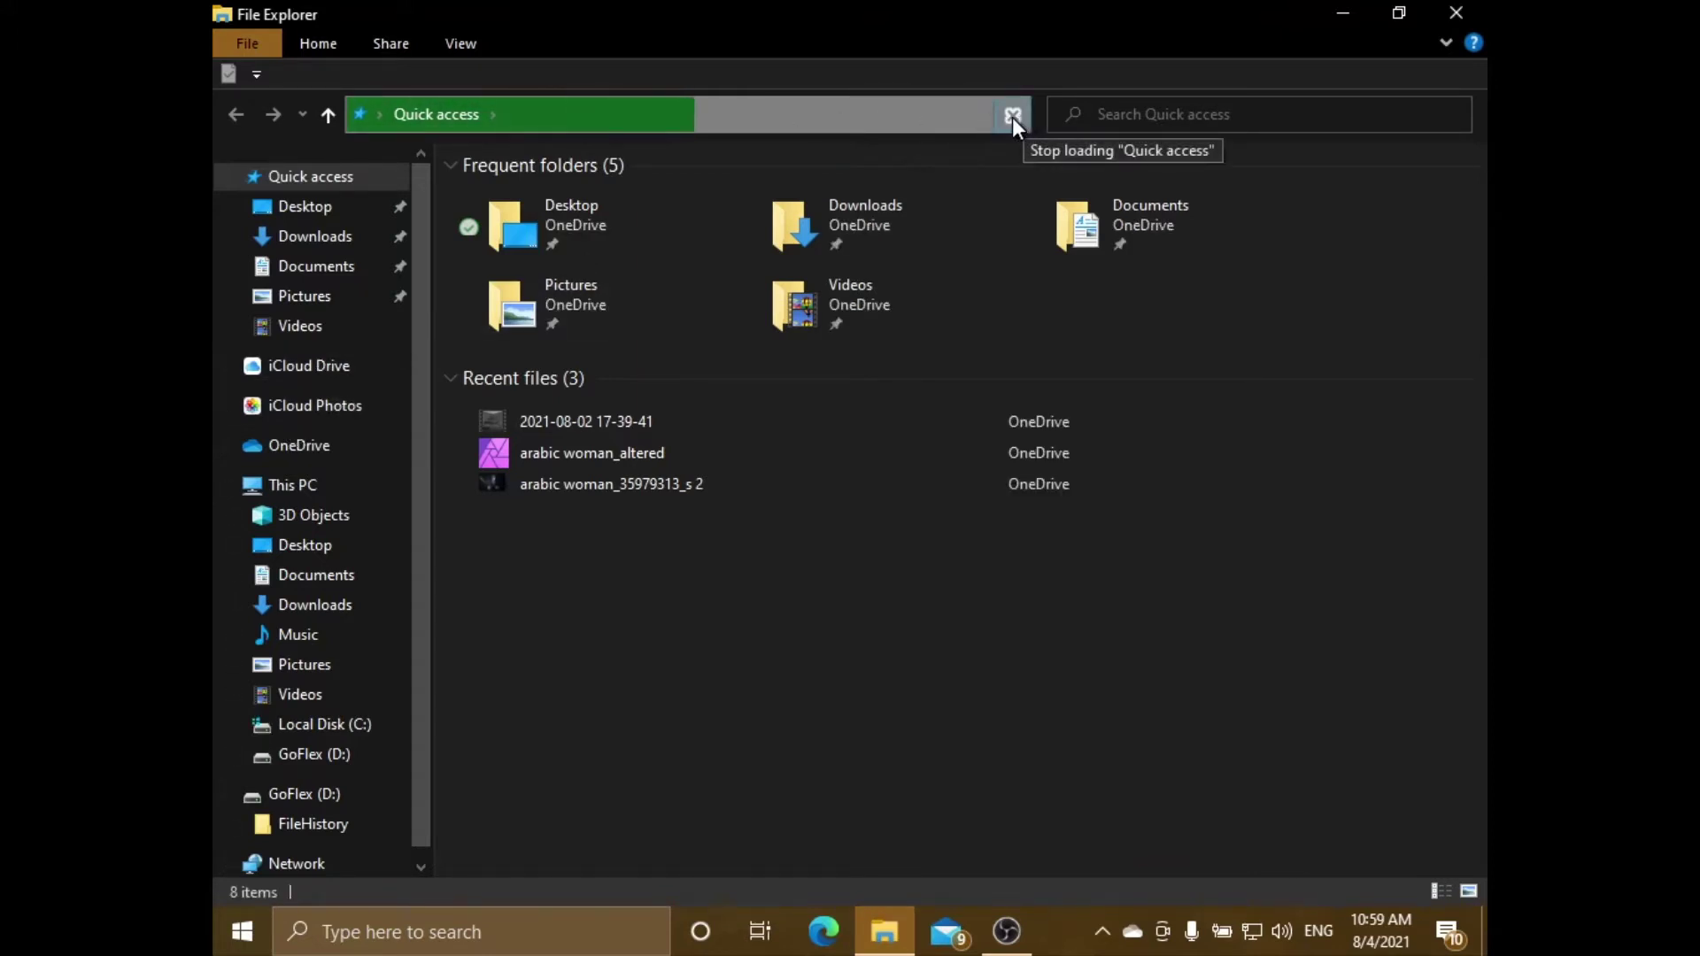
left_click(319, 365)
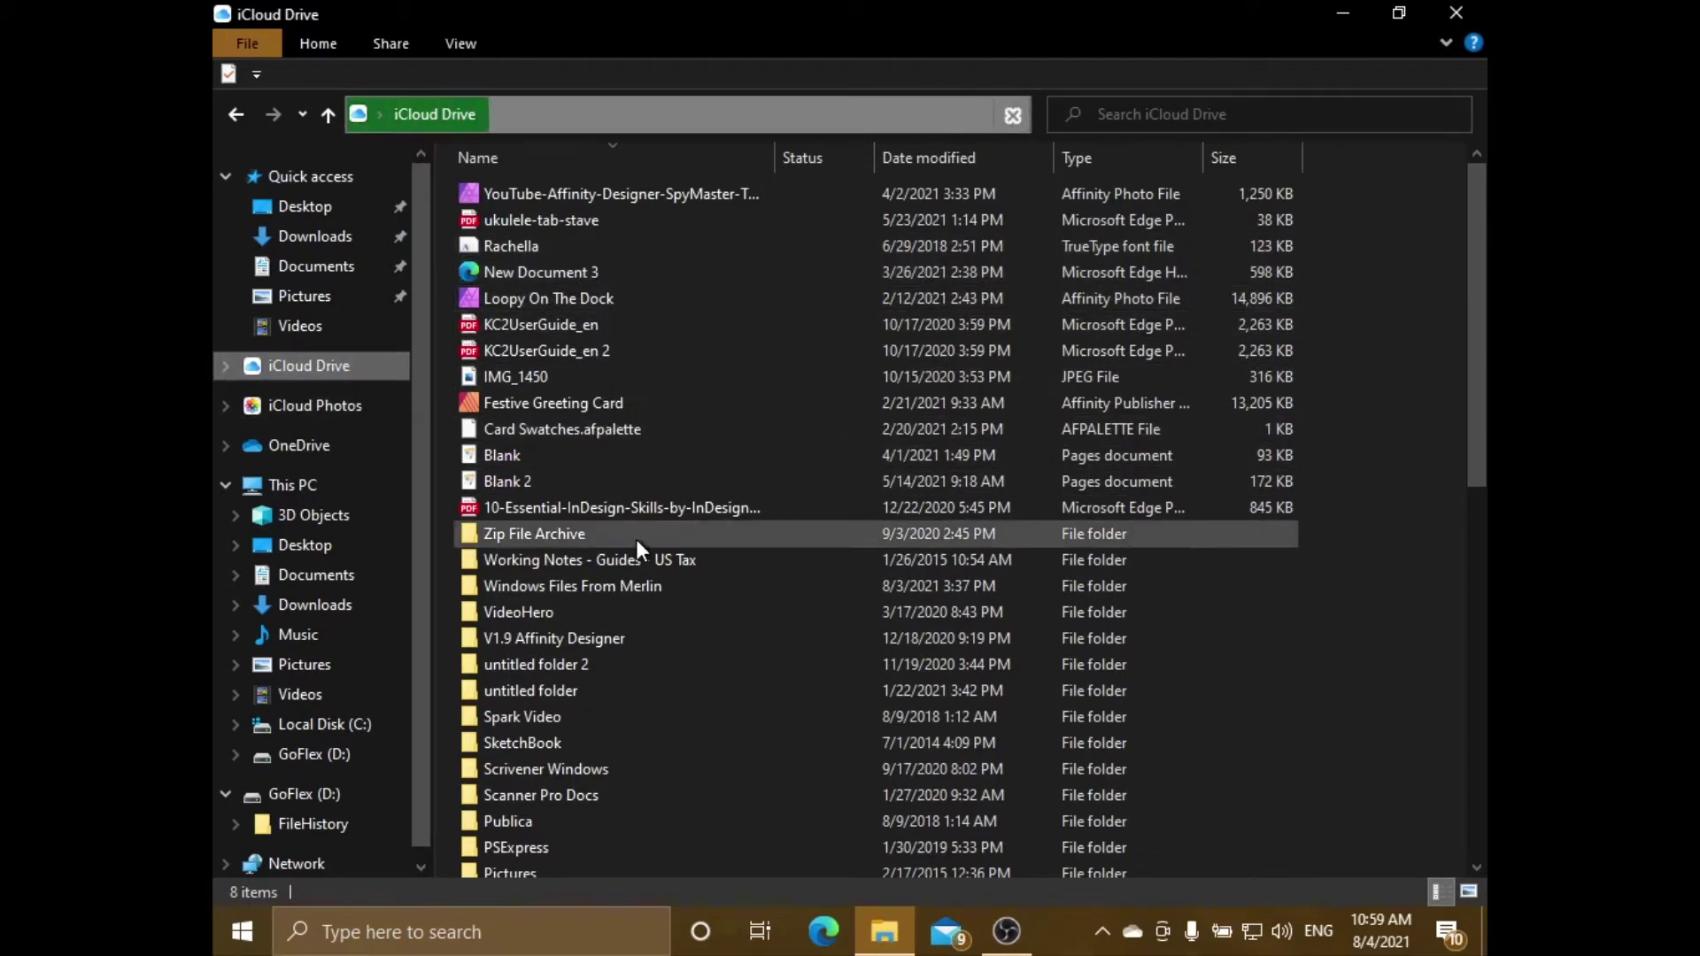
scroll(636, 539, "down", 8)
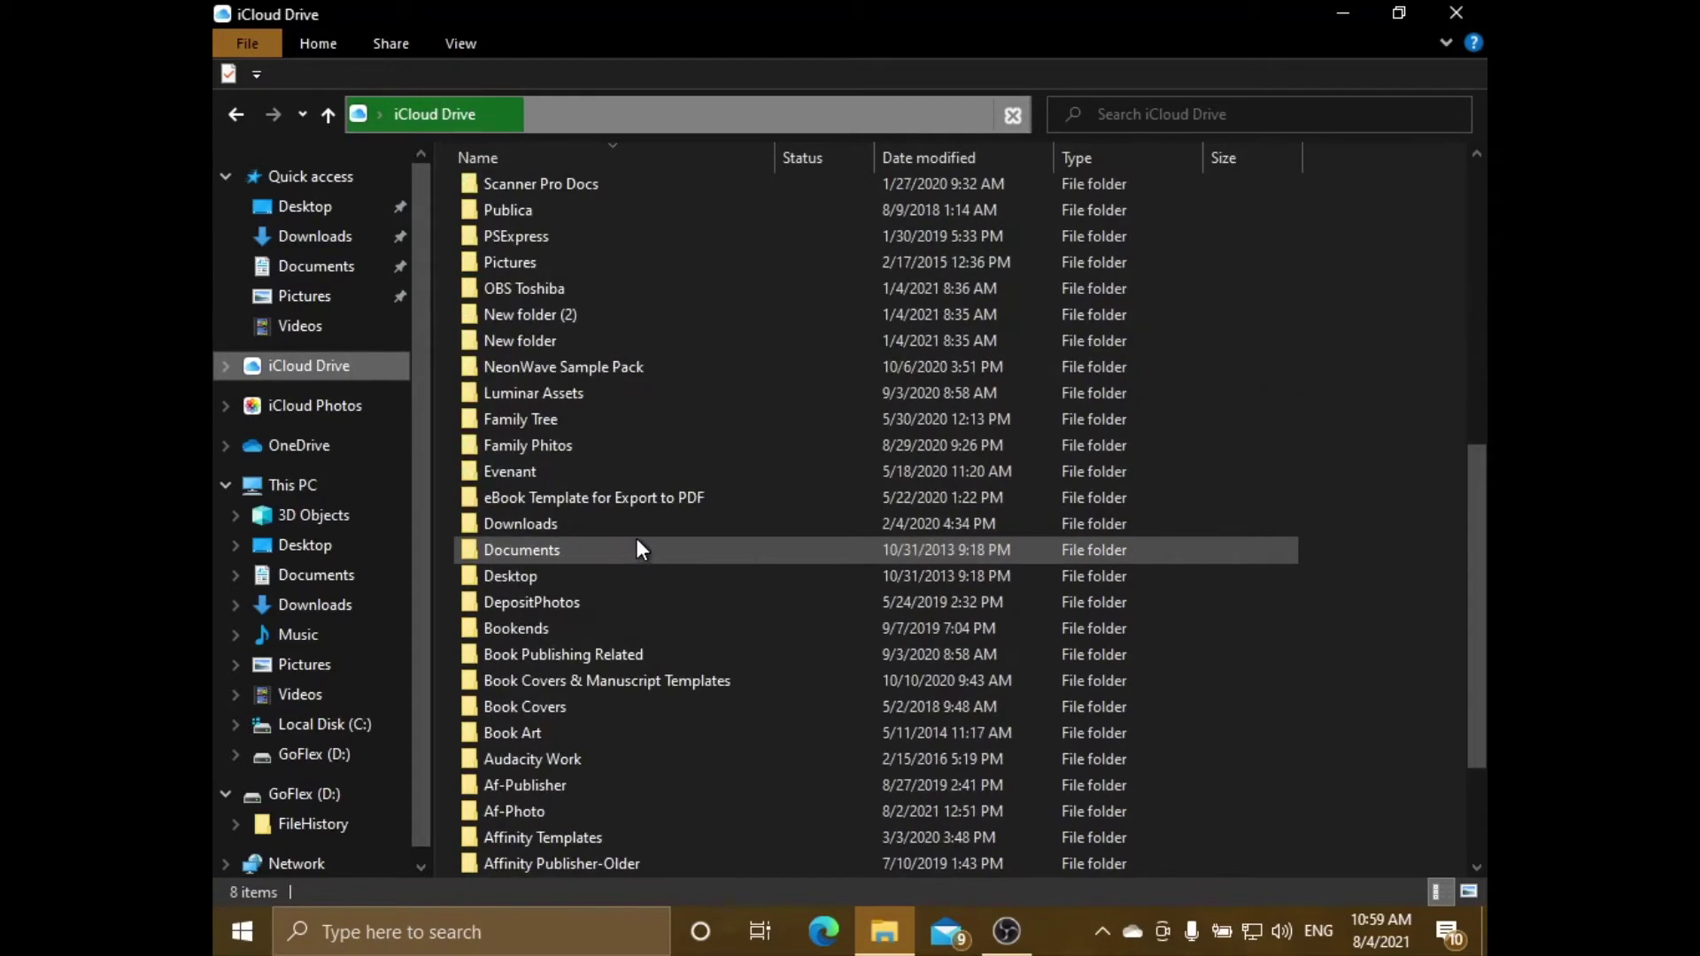
scroll(637, 549, "down", 2)
scroll(638, 549, "down", 1)
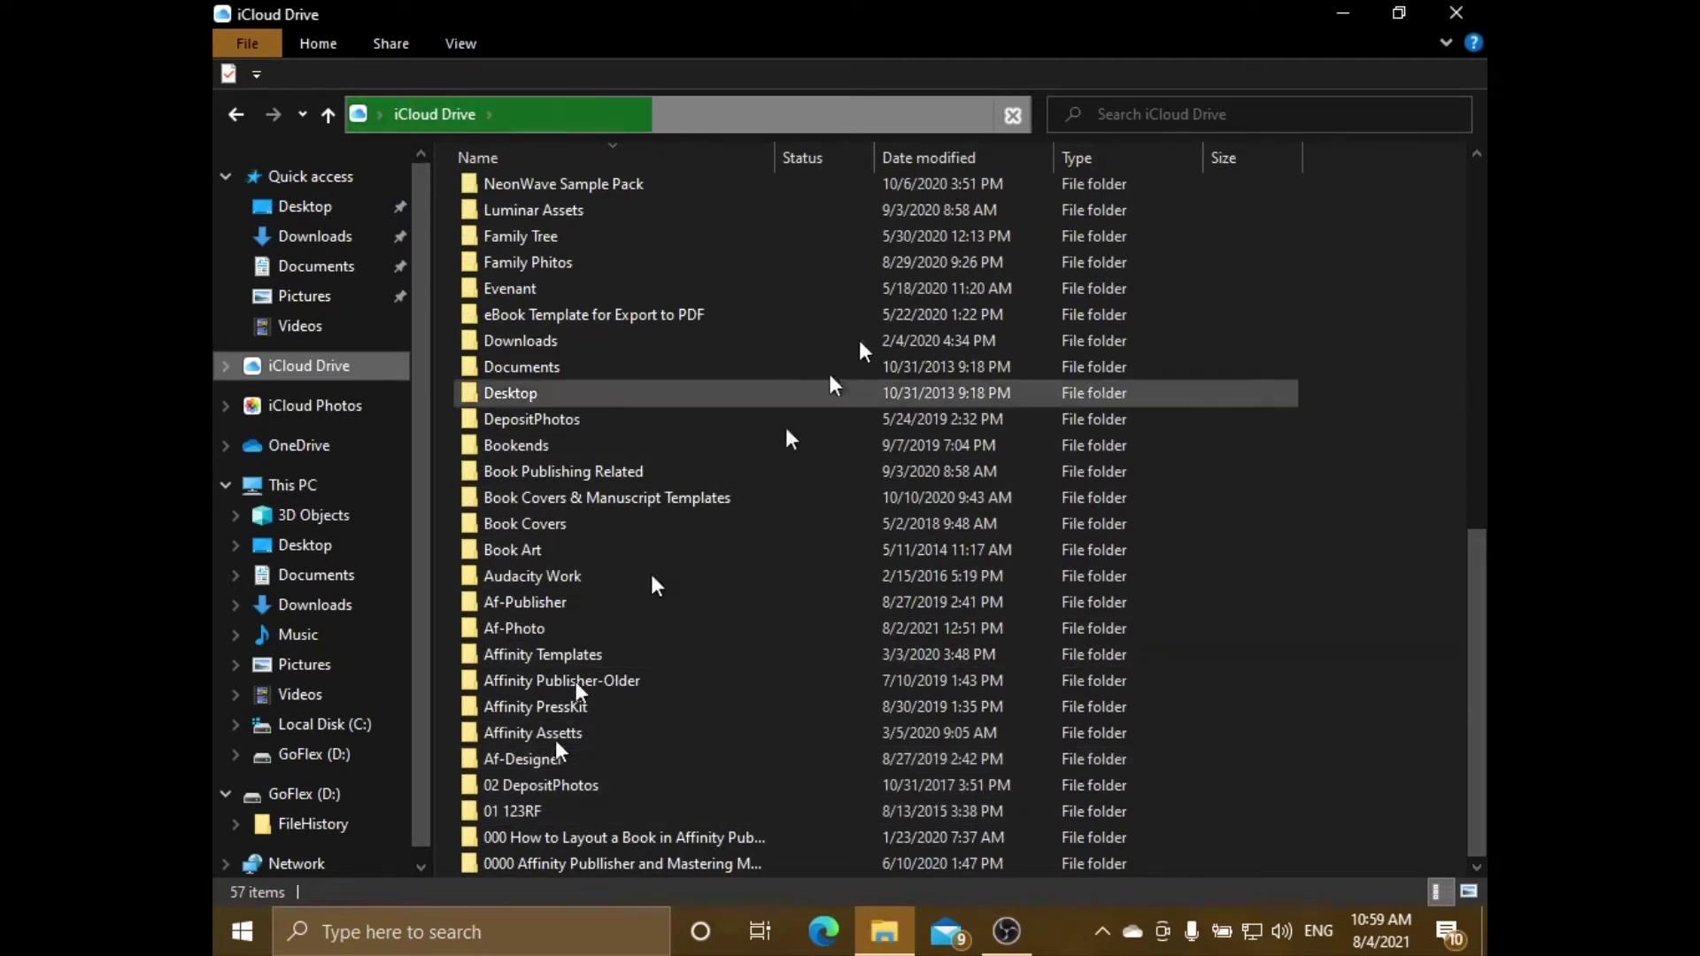
Open the iCloud Photos library in File Explorer
left_click(1342, 12)
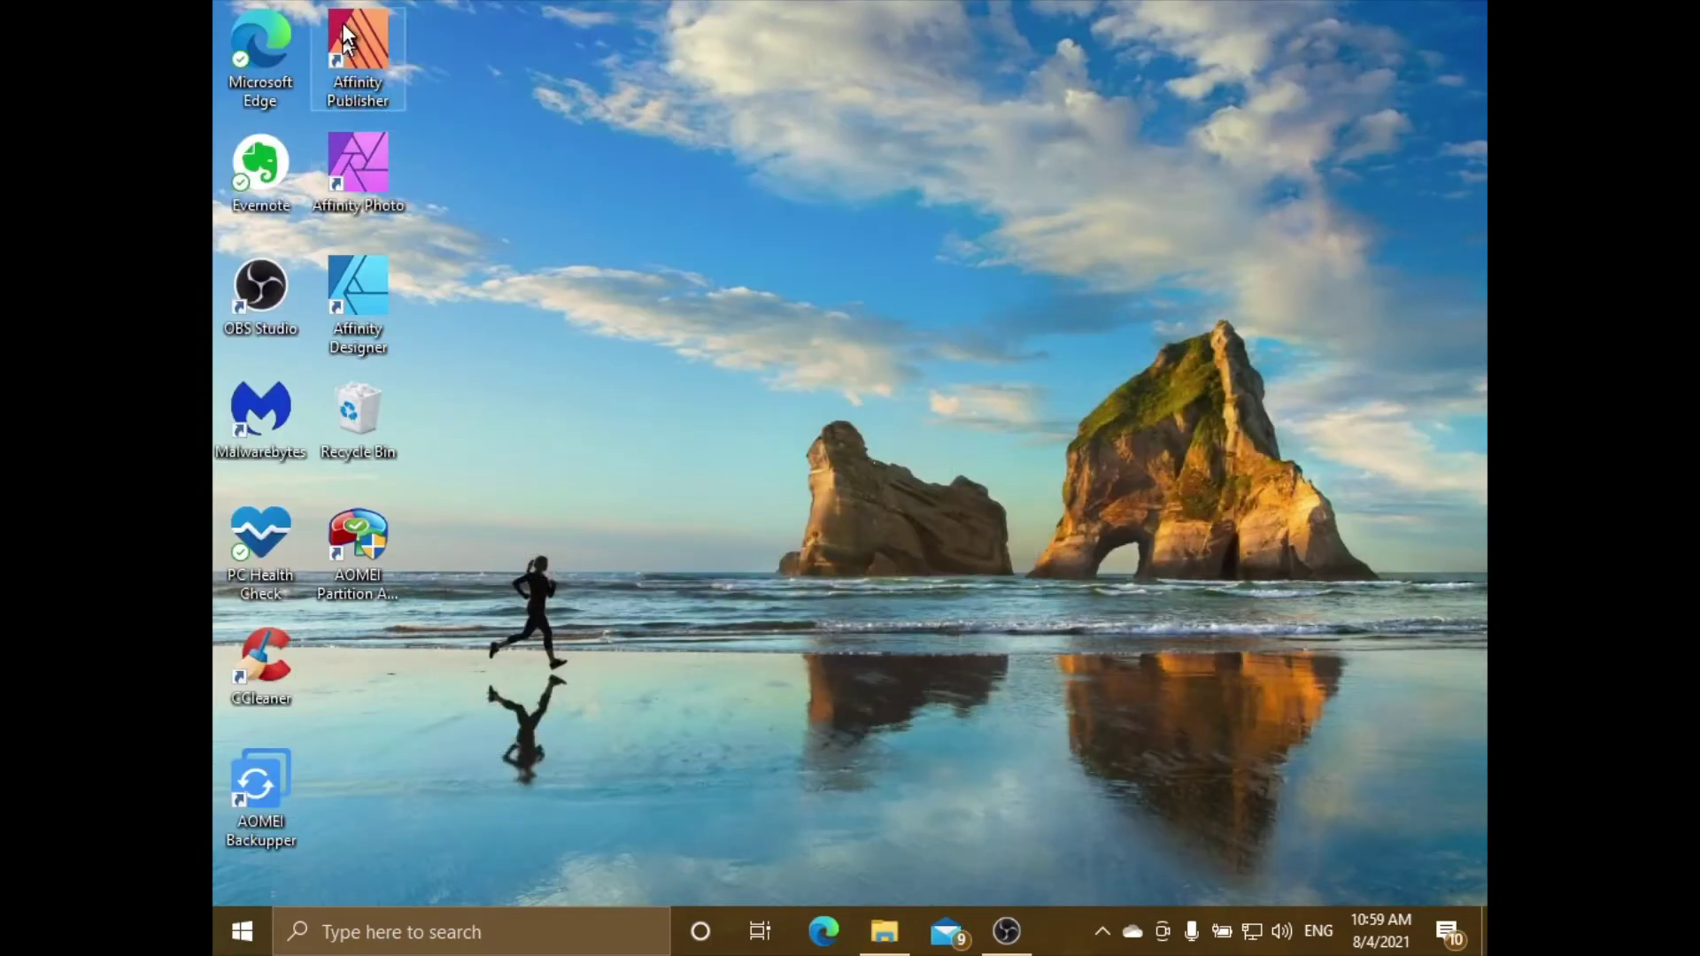
left_click(882, 933)
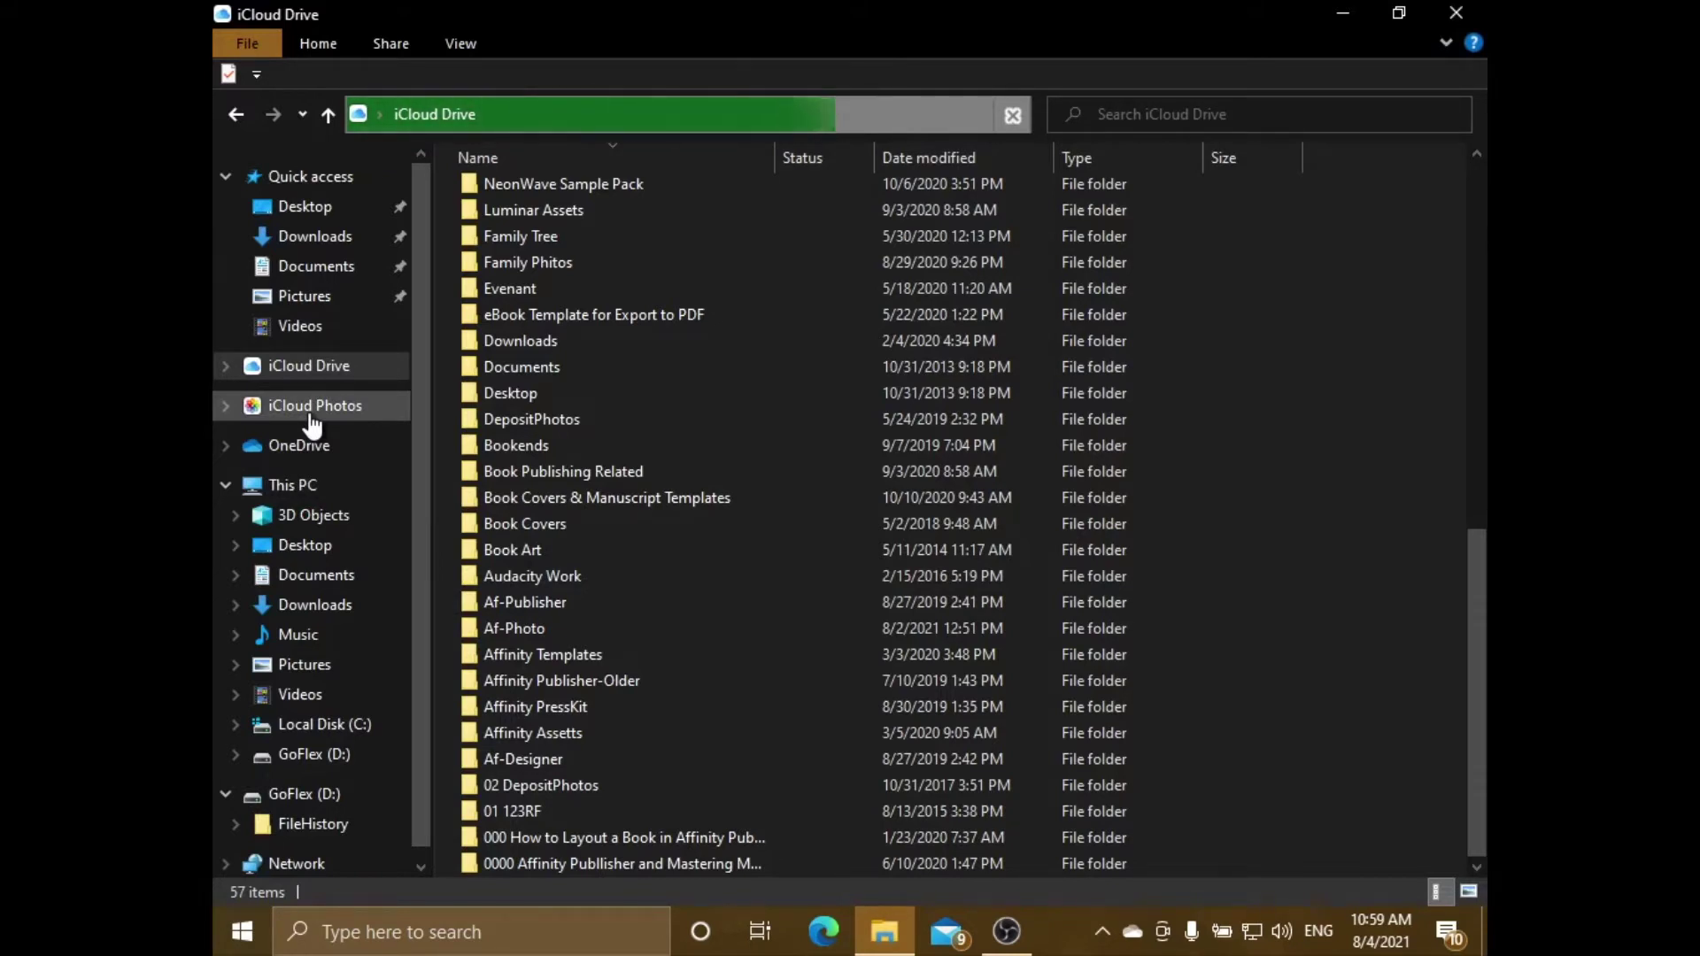
left_click(311, 407)
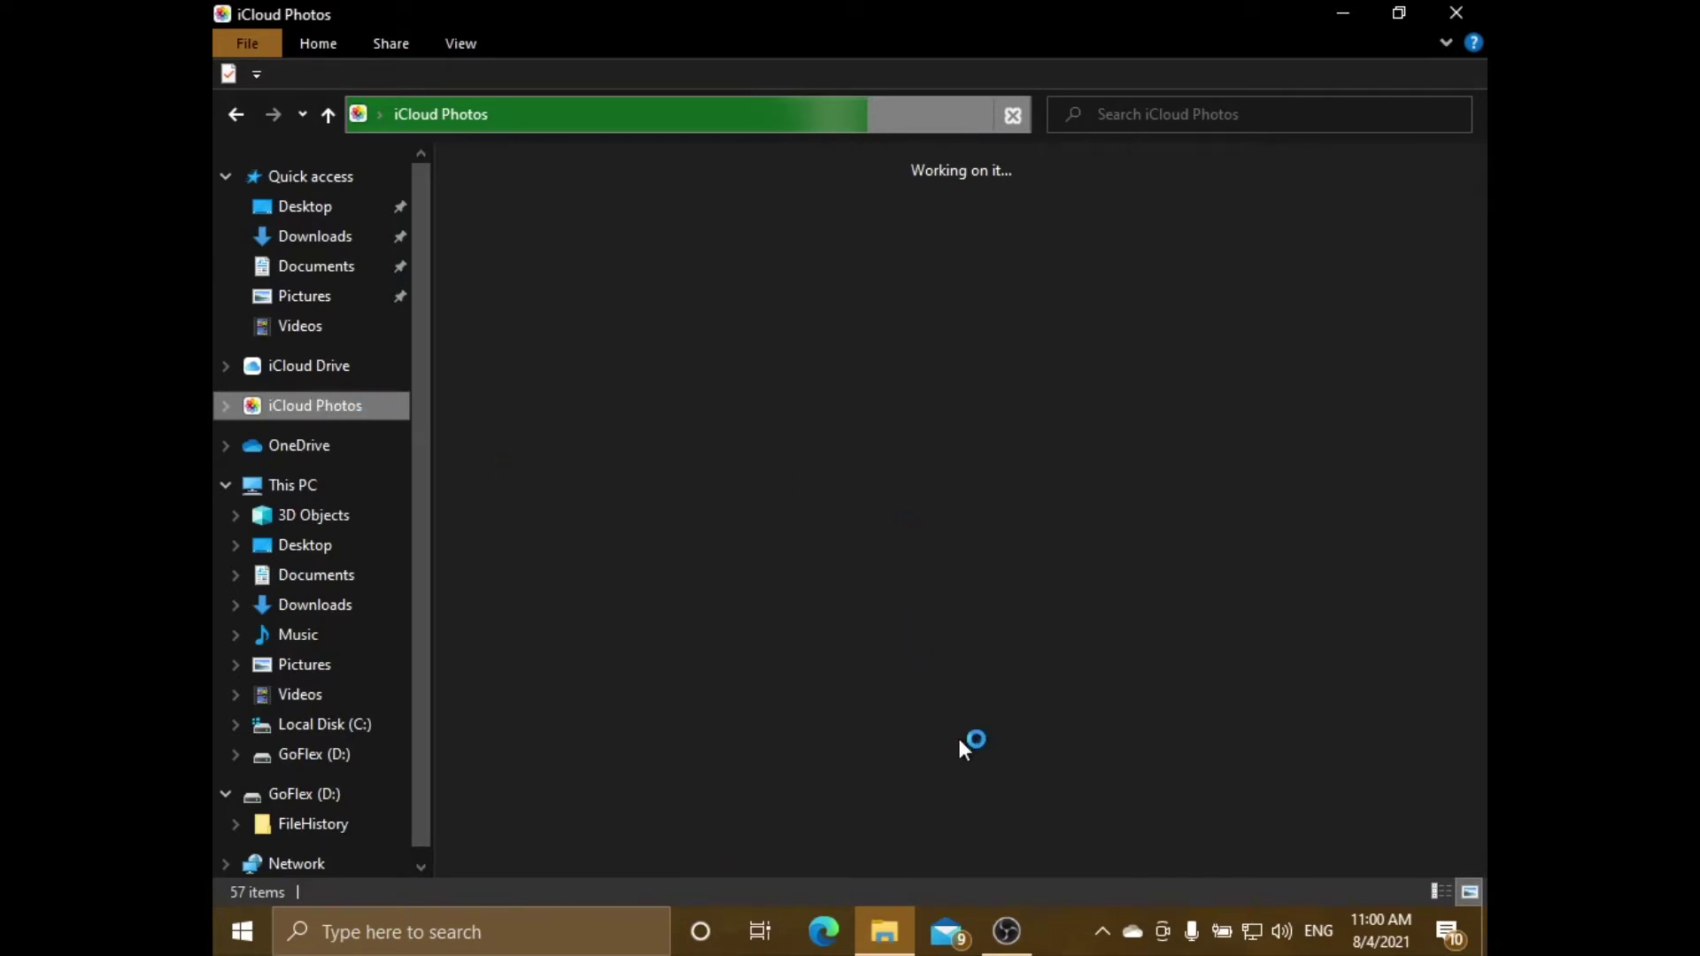
Search Windows for "microsoft store" and open the Microsoft Store app
left_click(498, 935)
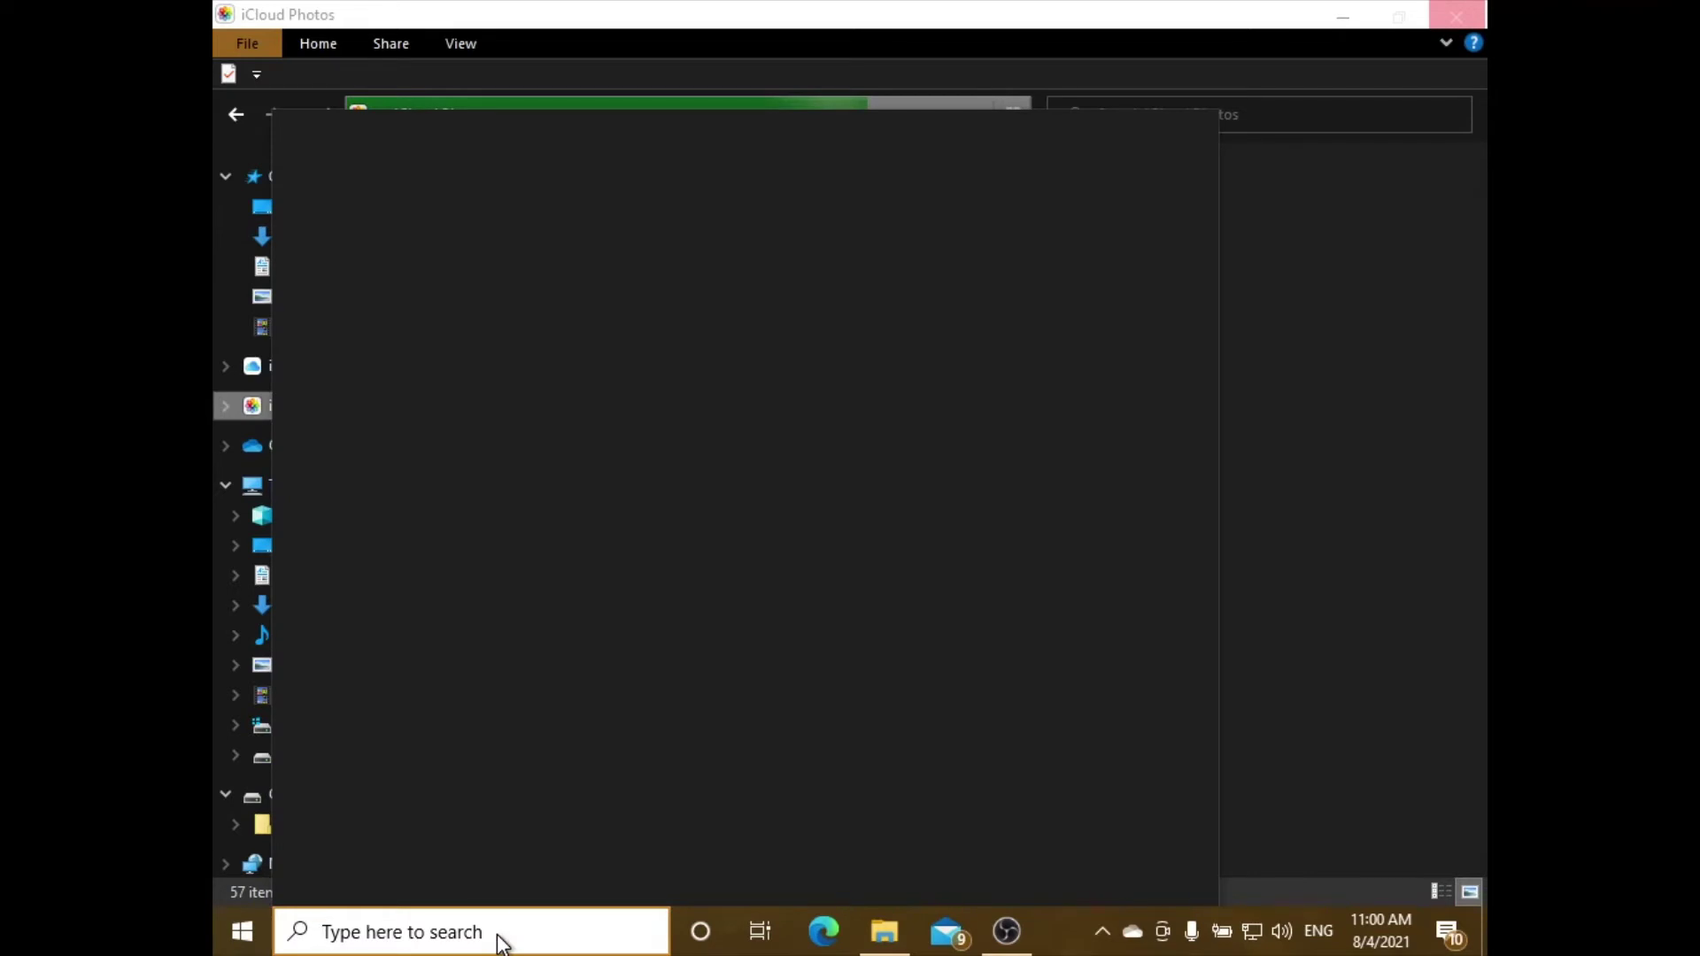
type("micr")
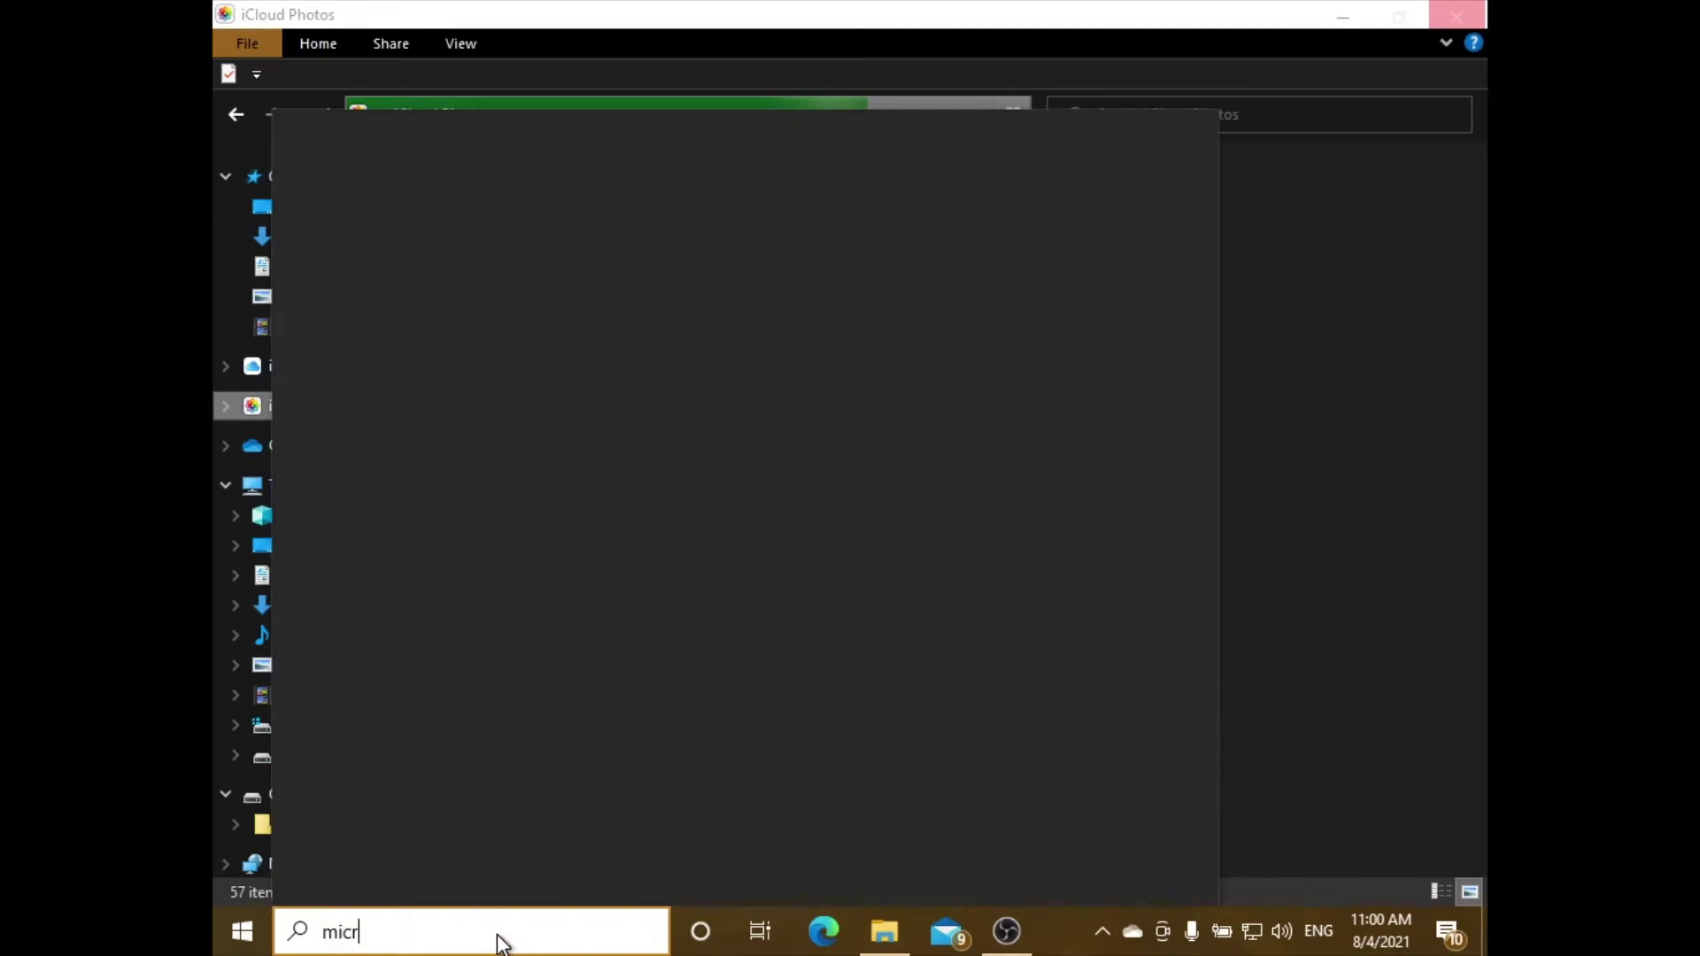
type("osoft store")
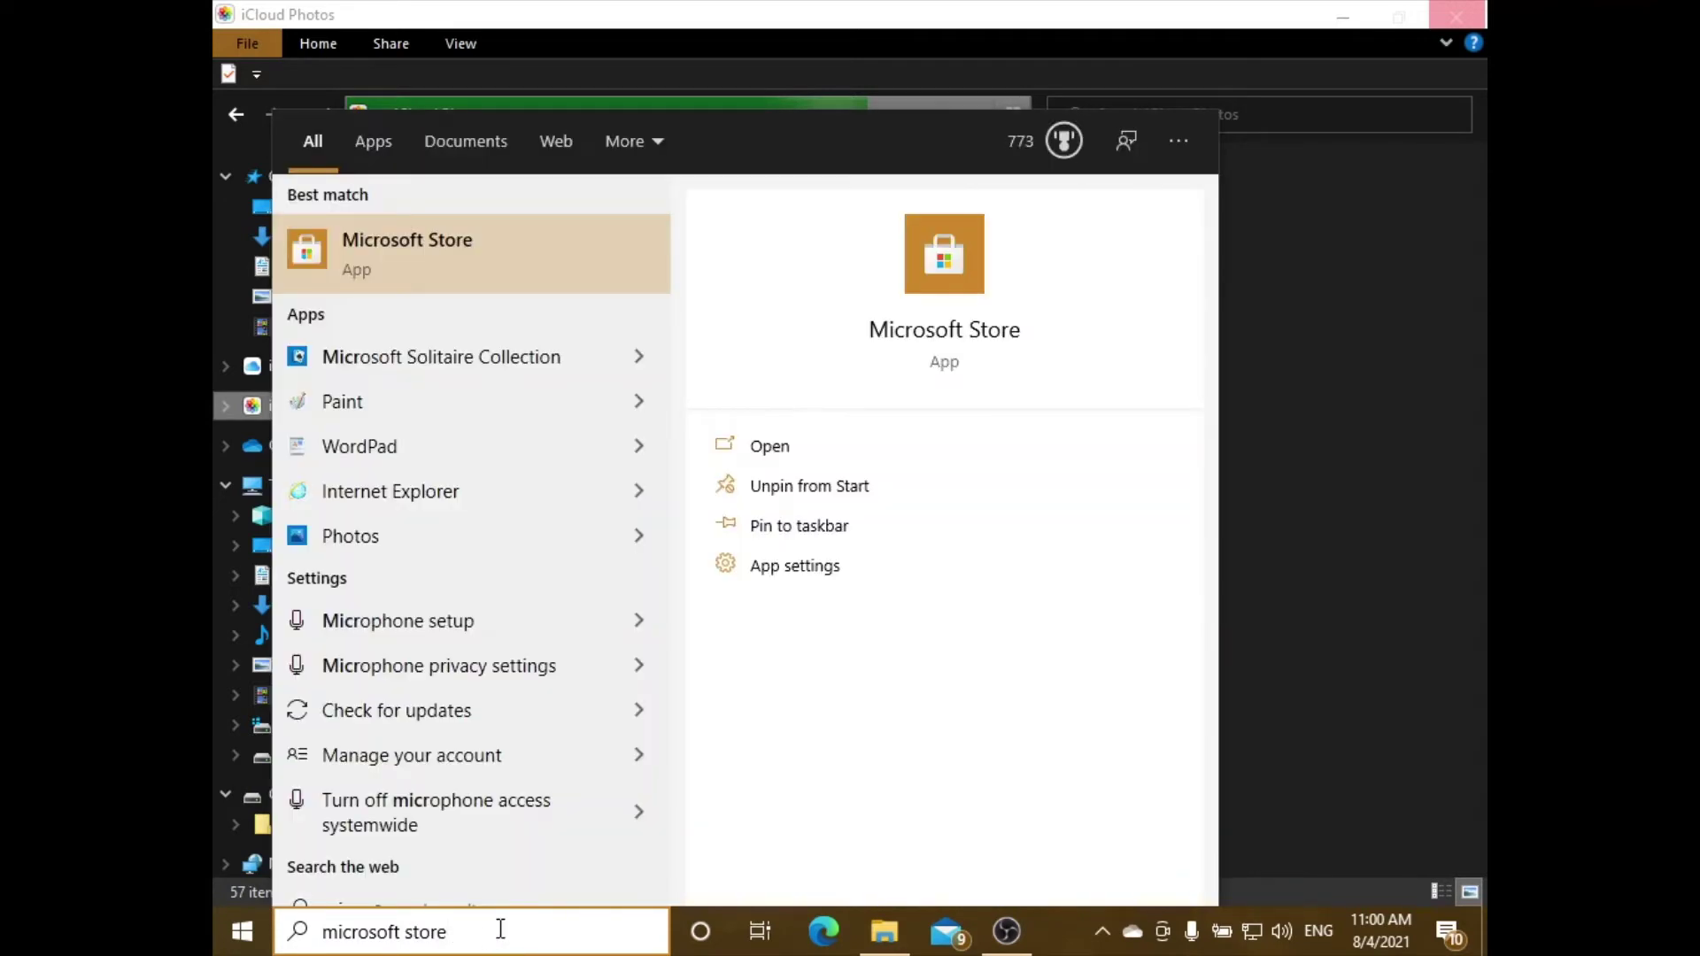
left_click(444, 236)
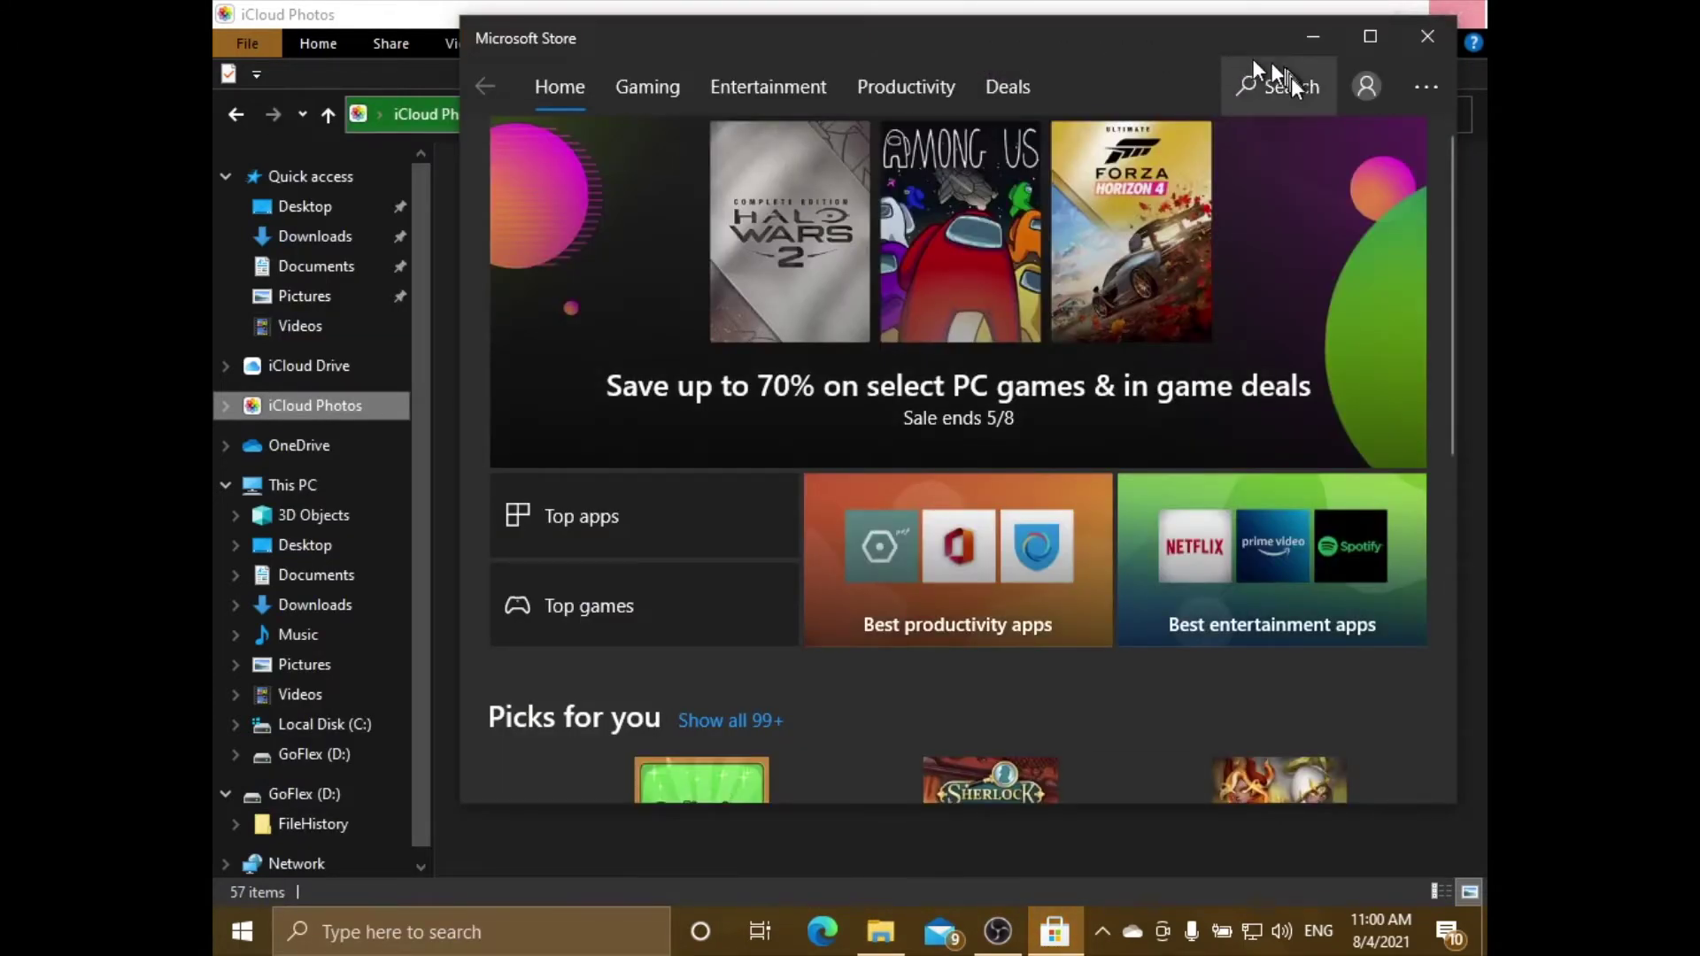
Search the store for "icloud" and open the product page of Apple's iCloud app
left_click(1291, 86)
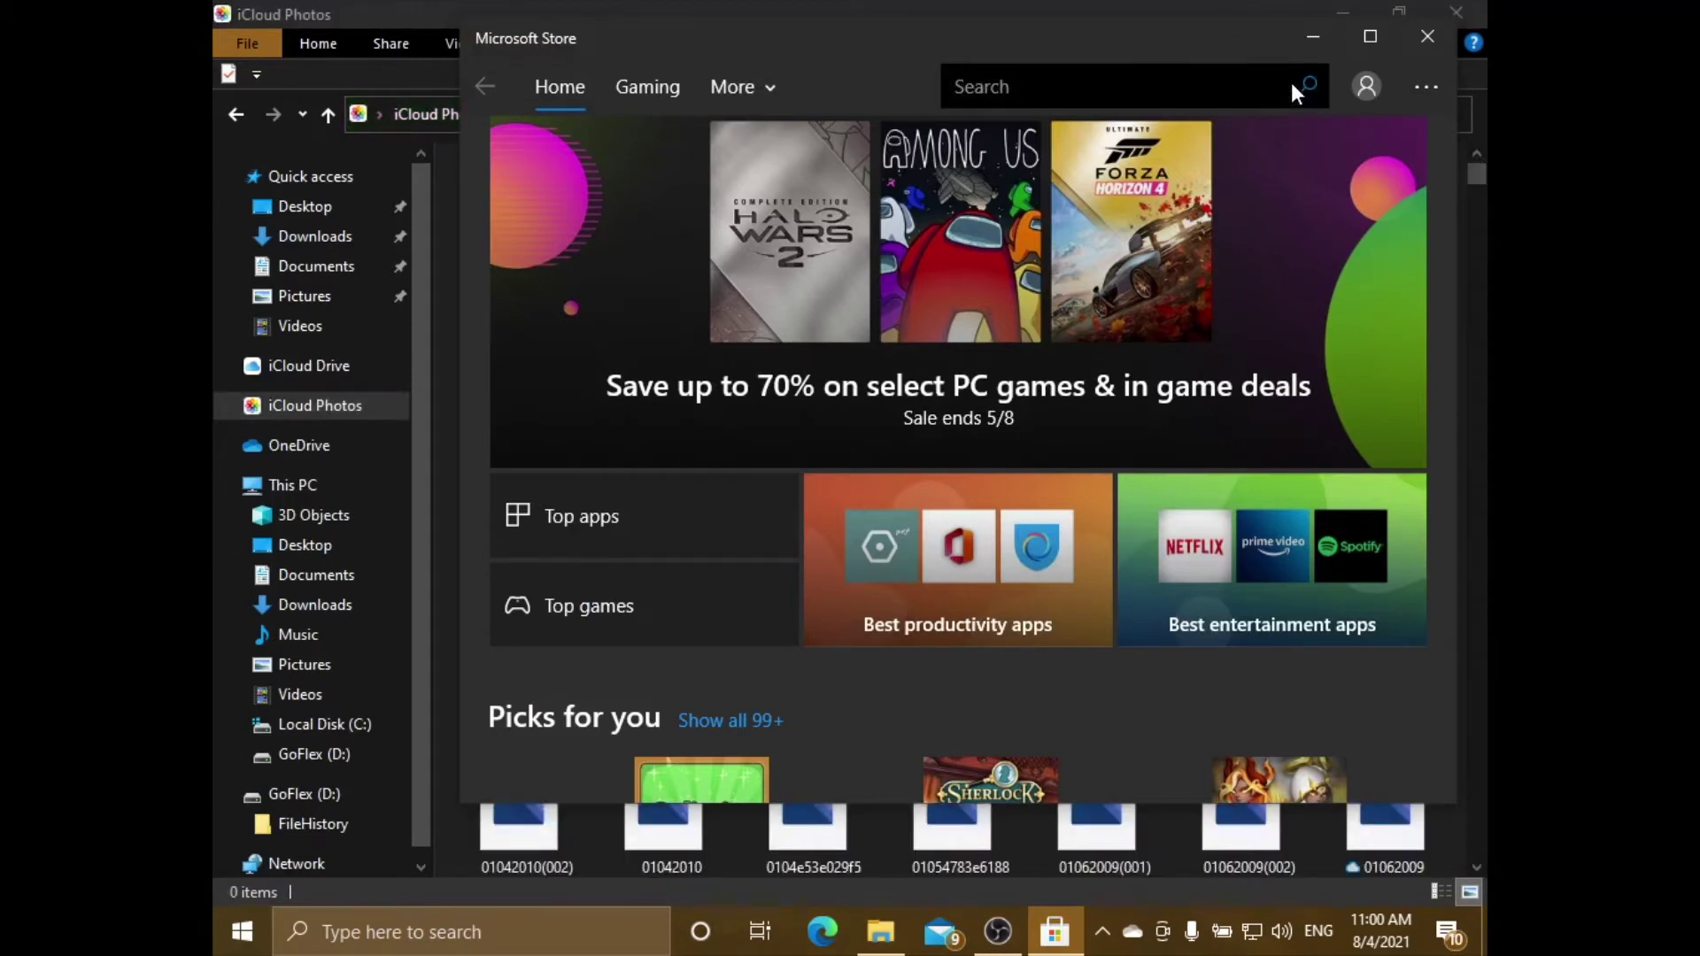
left_click(1023, 88)
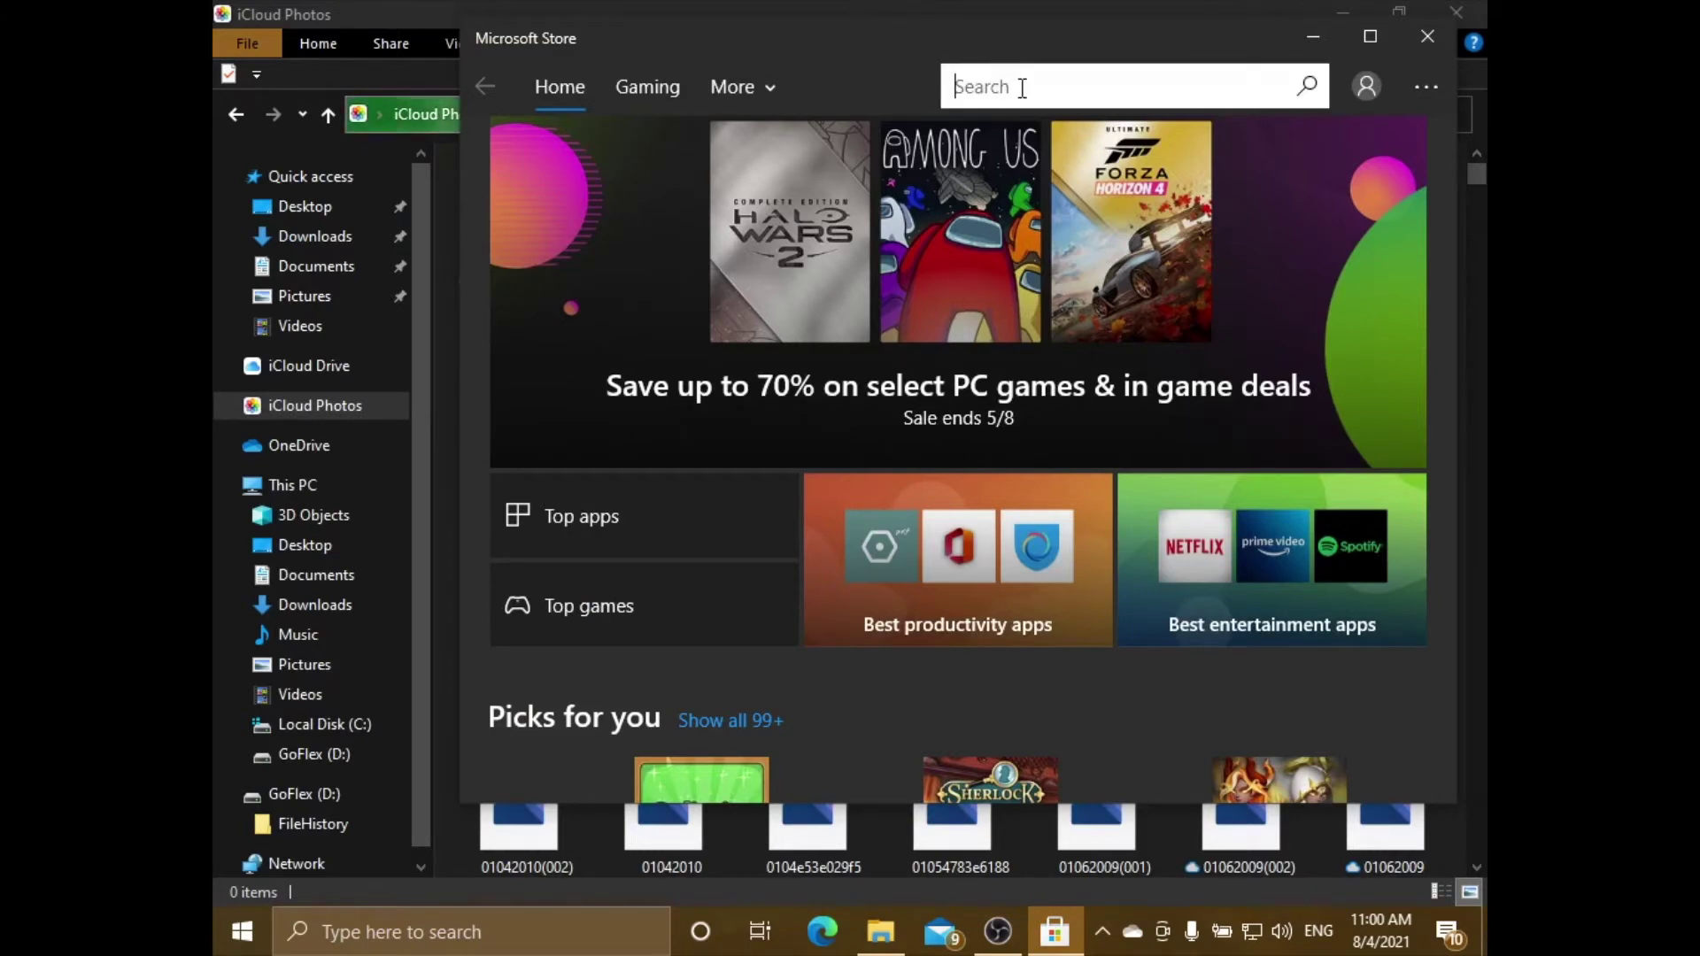
type("icloud")
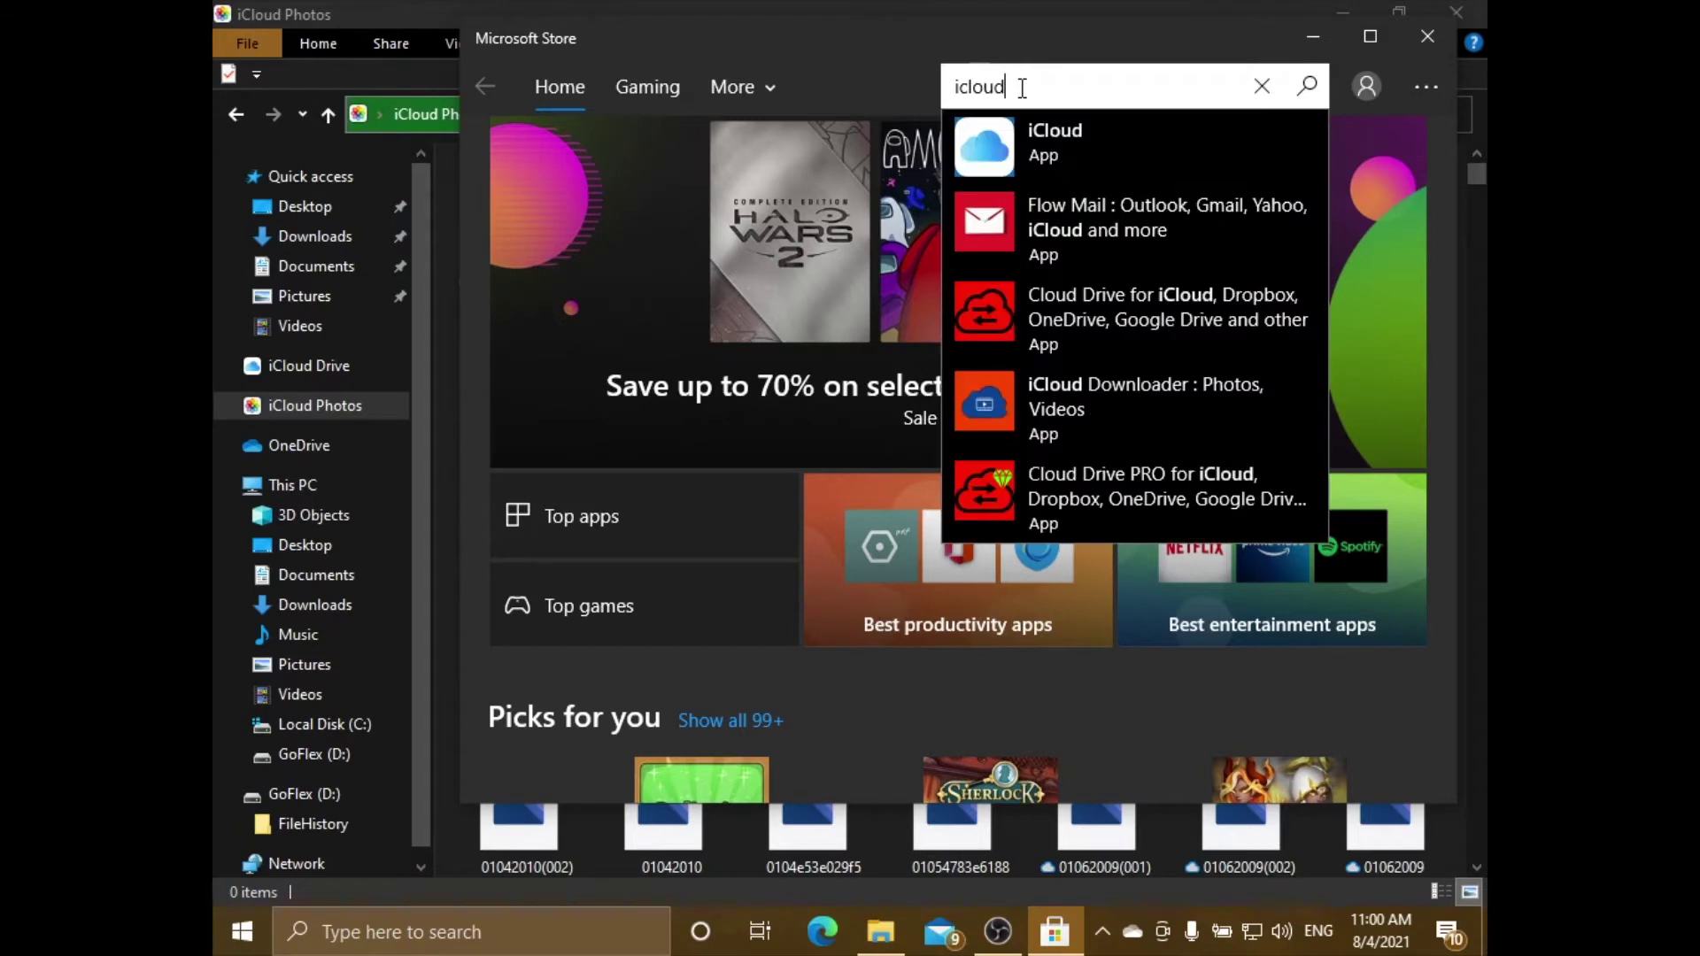
key("Return")
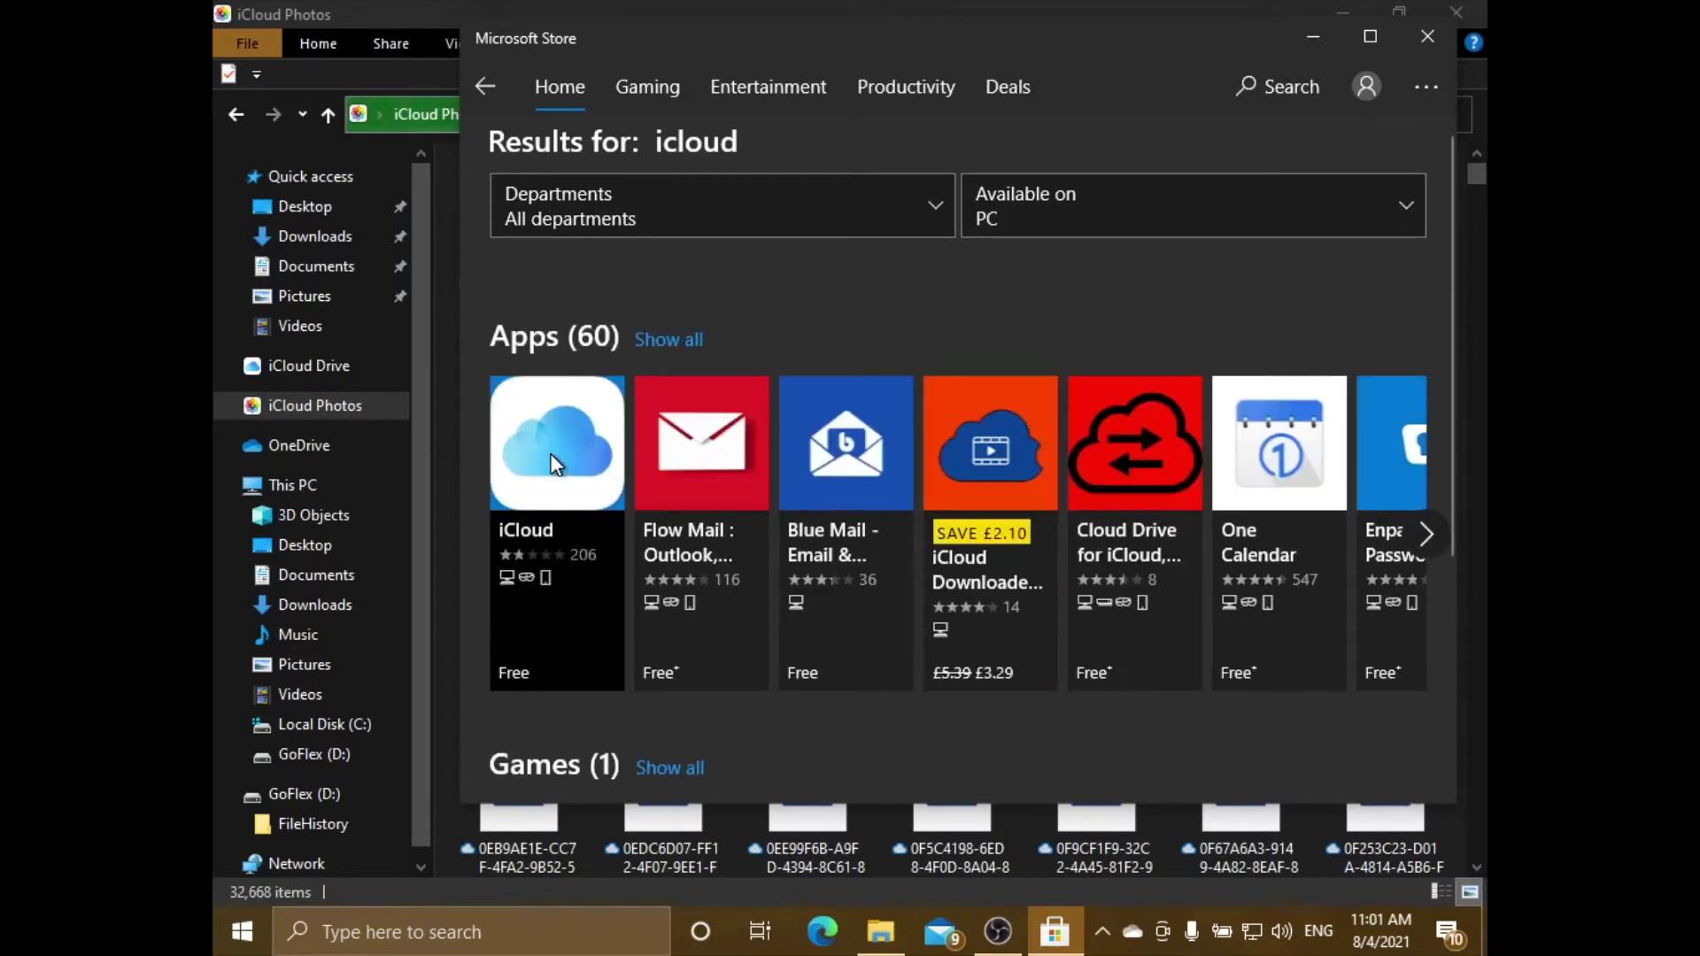
left_click(560, 433)
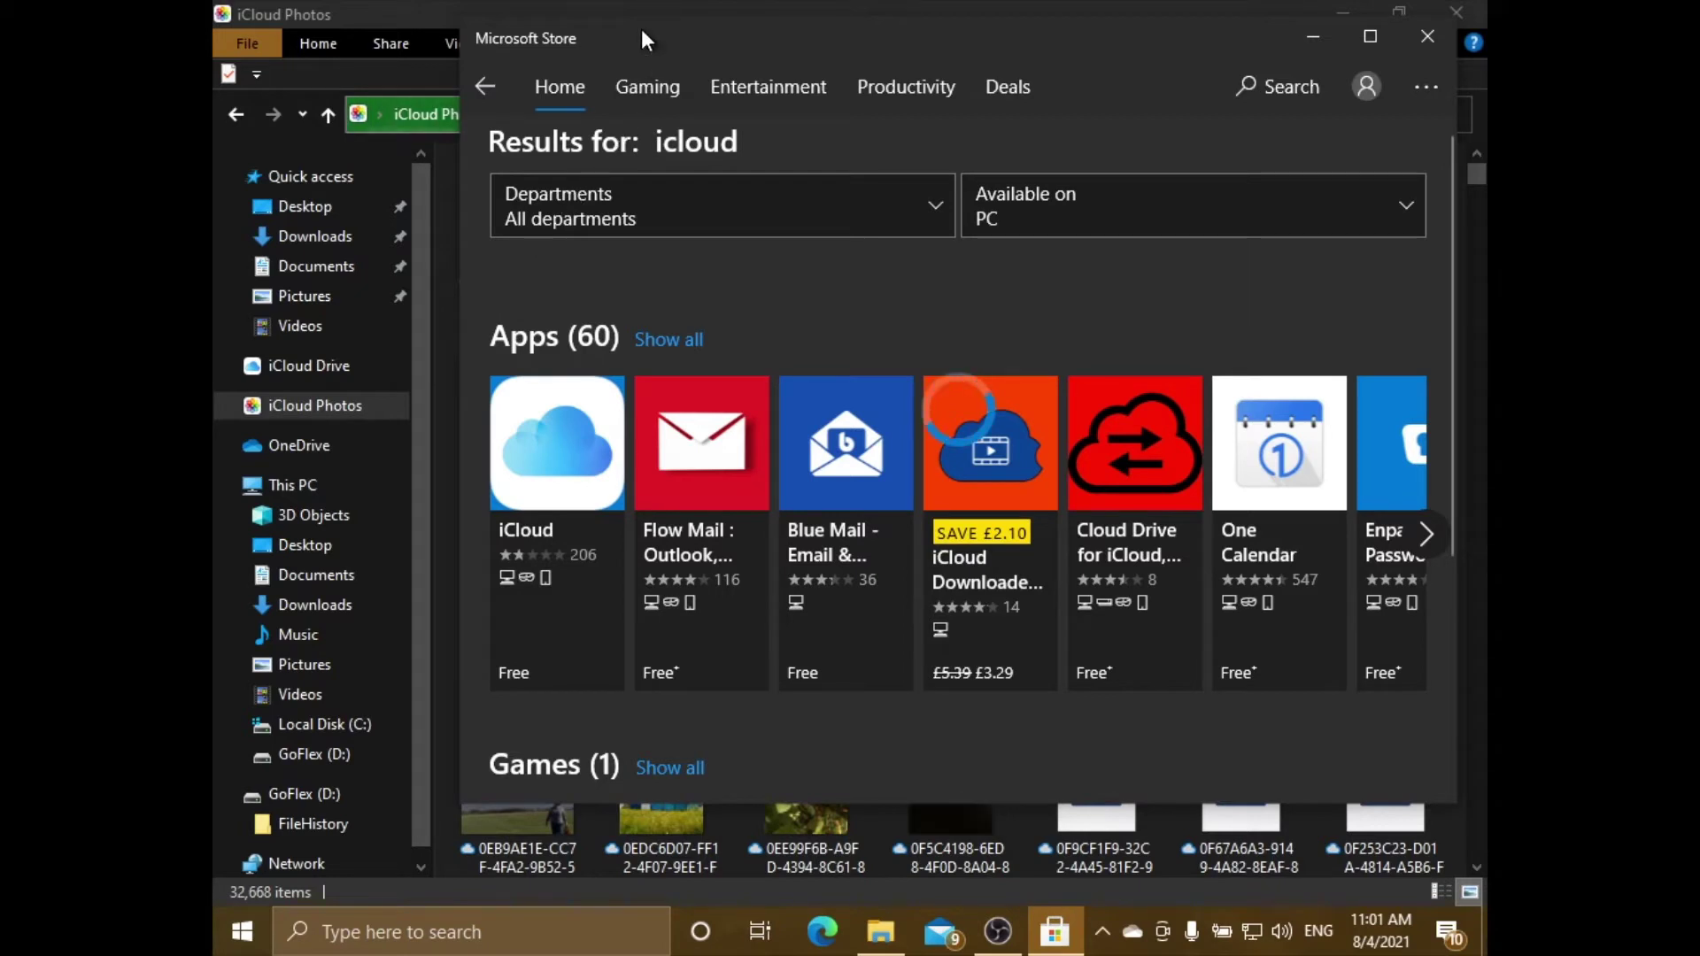
Move the Microsoft Store window aside to view the iCloud Photos thumbnails behind it, and bring it back into full view
left_click_drag(643, 34, 784, 271)
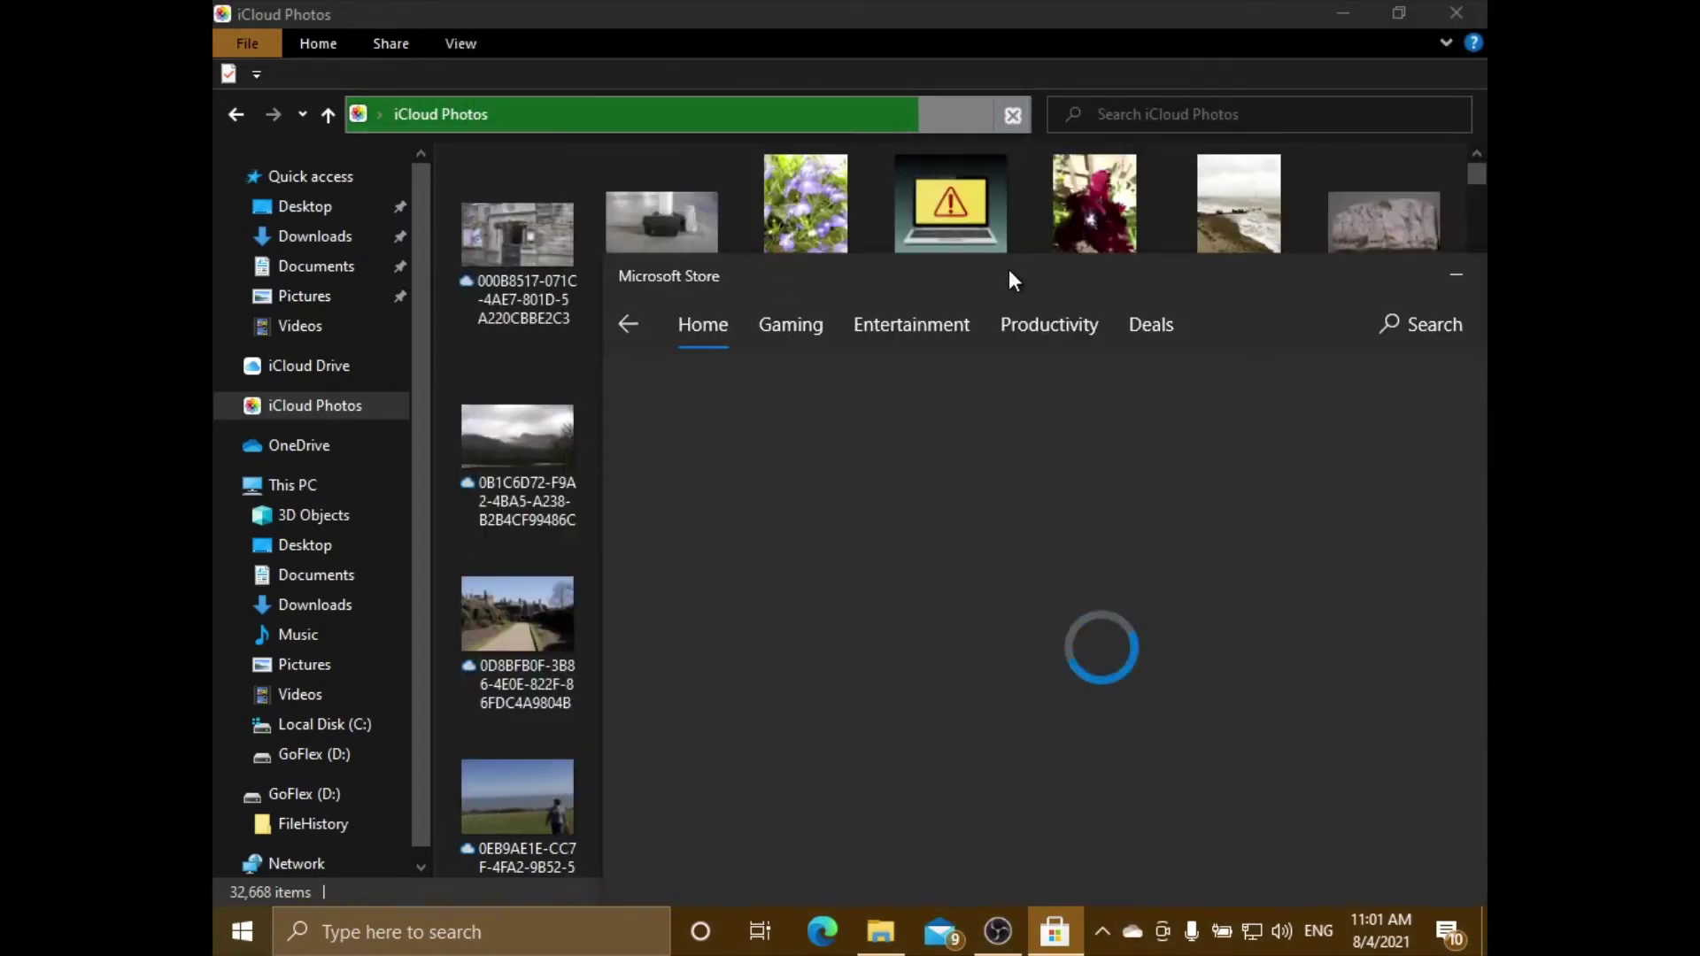
left_click_drag(1002, 272, 935, 542)
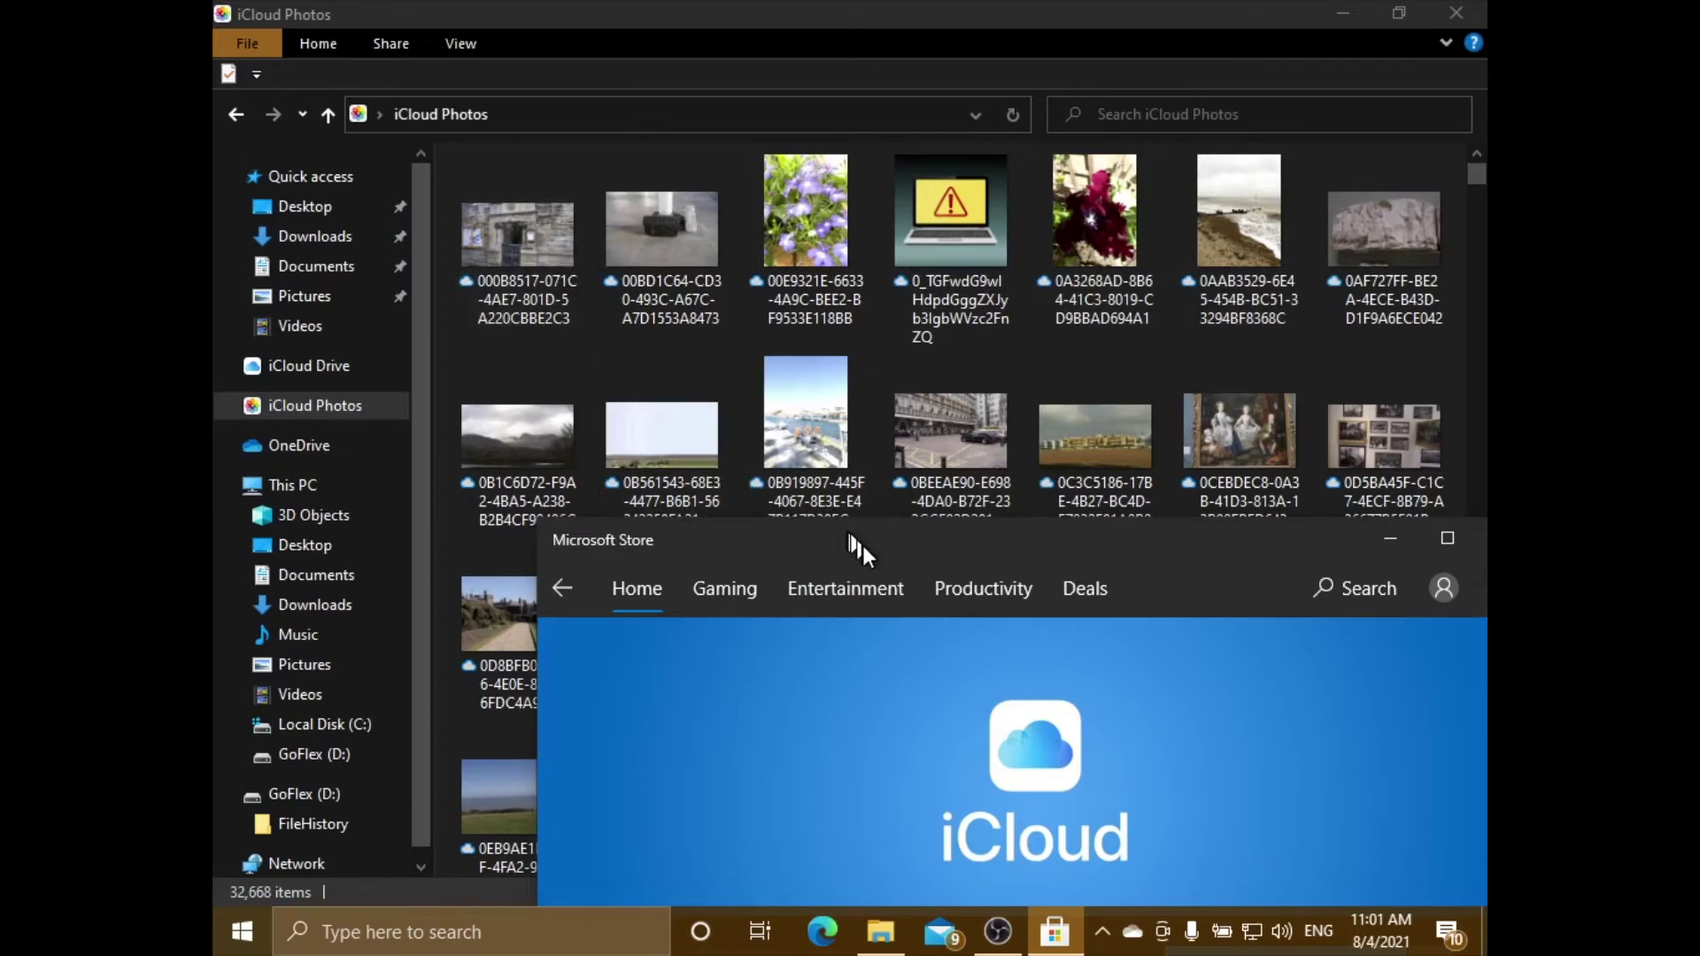
left_click_drag(850, 543, 693, 82)
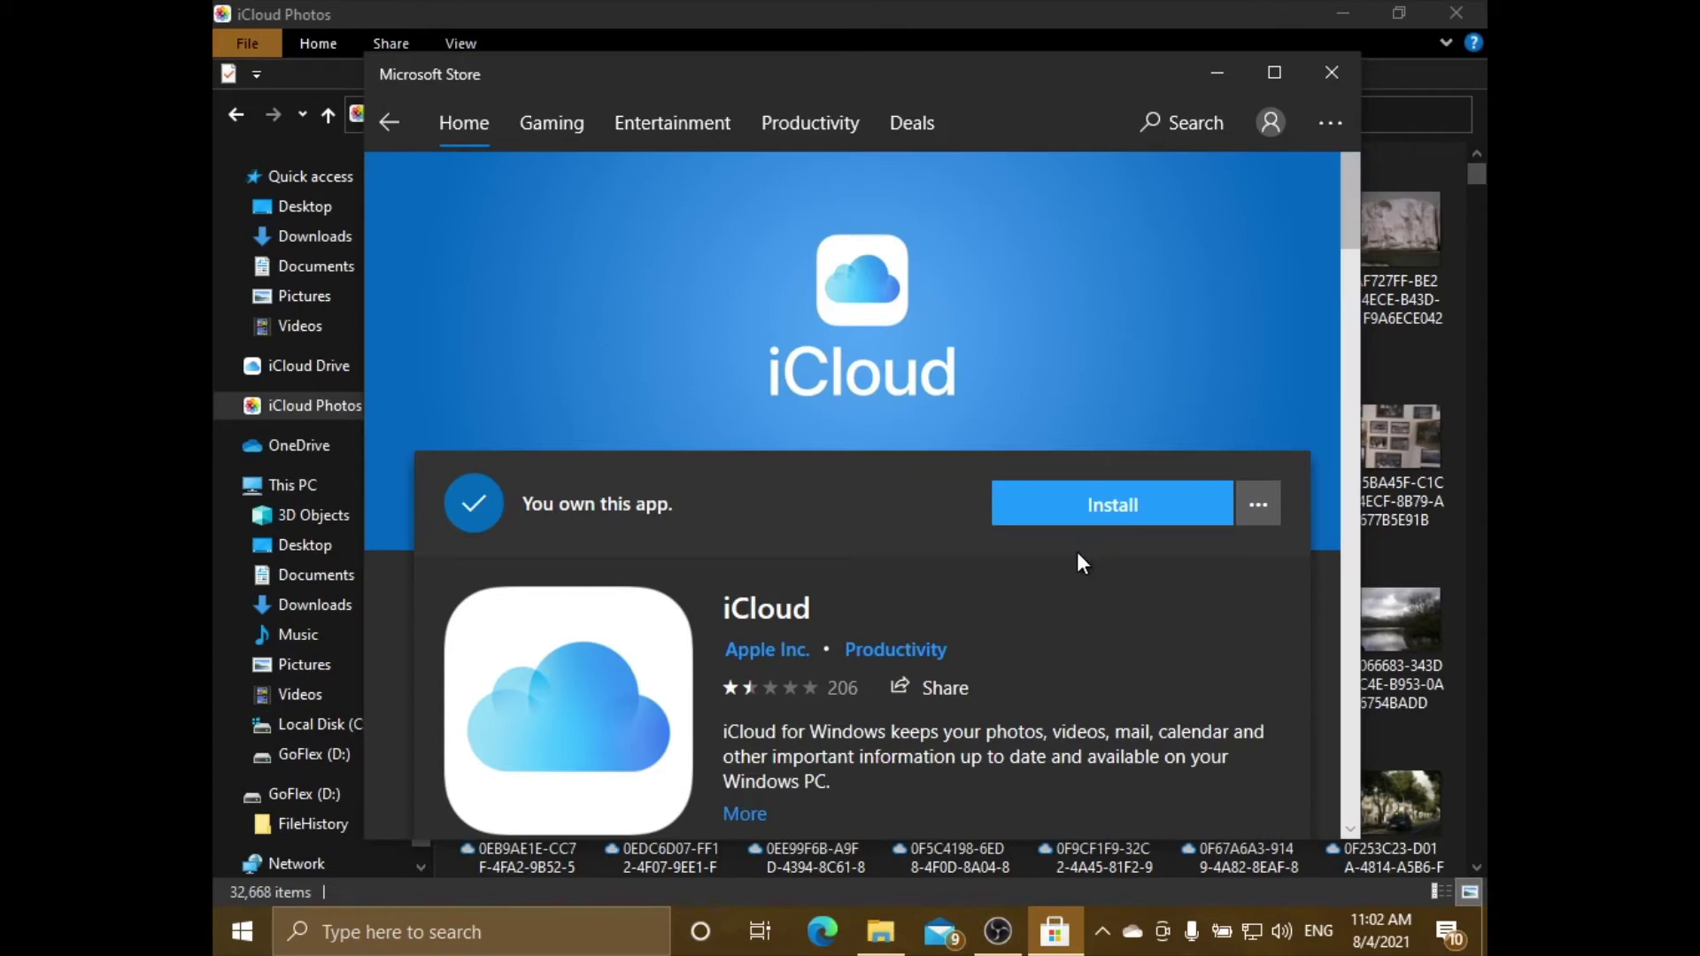
Close the Microsoft Store and show the iCloud Drive folder in File Explorer
left_click(1335, 74)
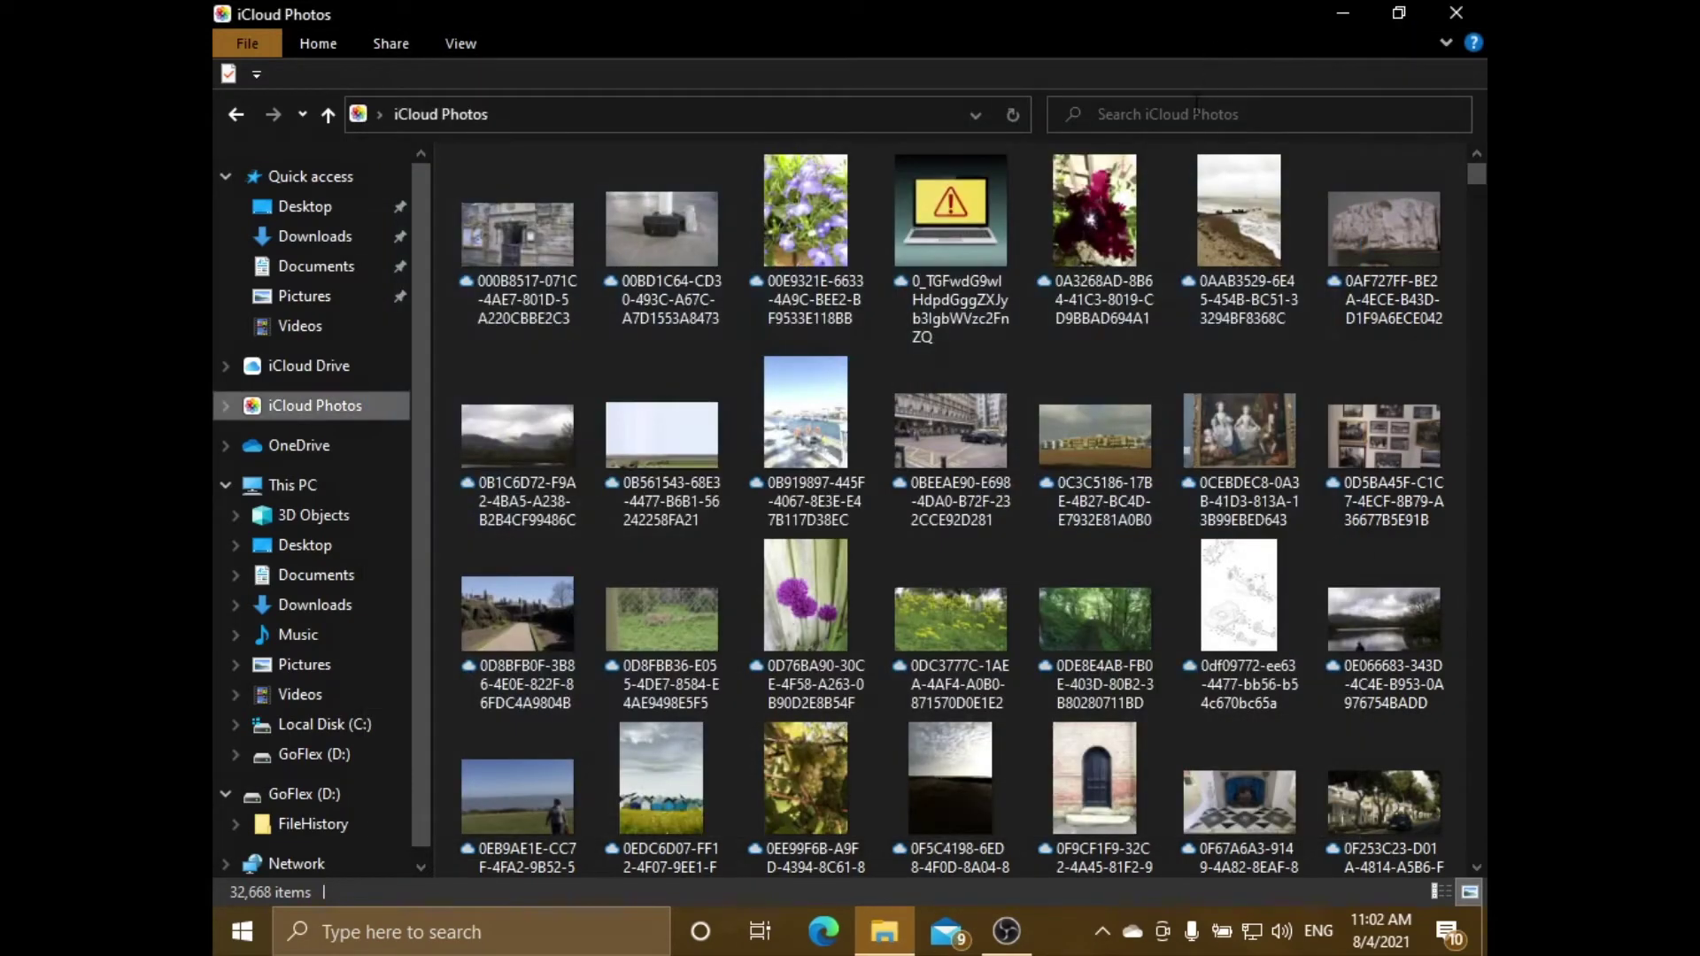
left_click(309, 372)
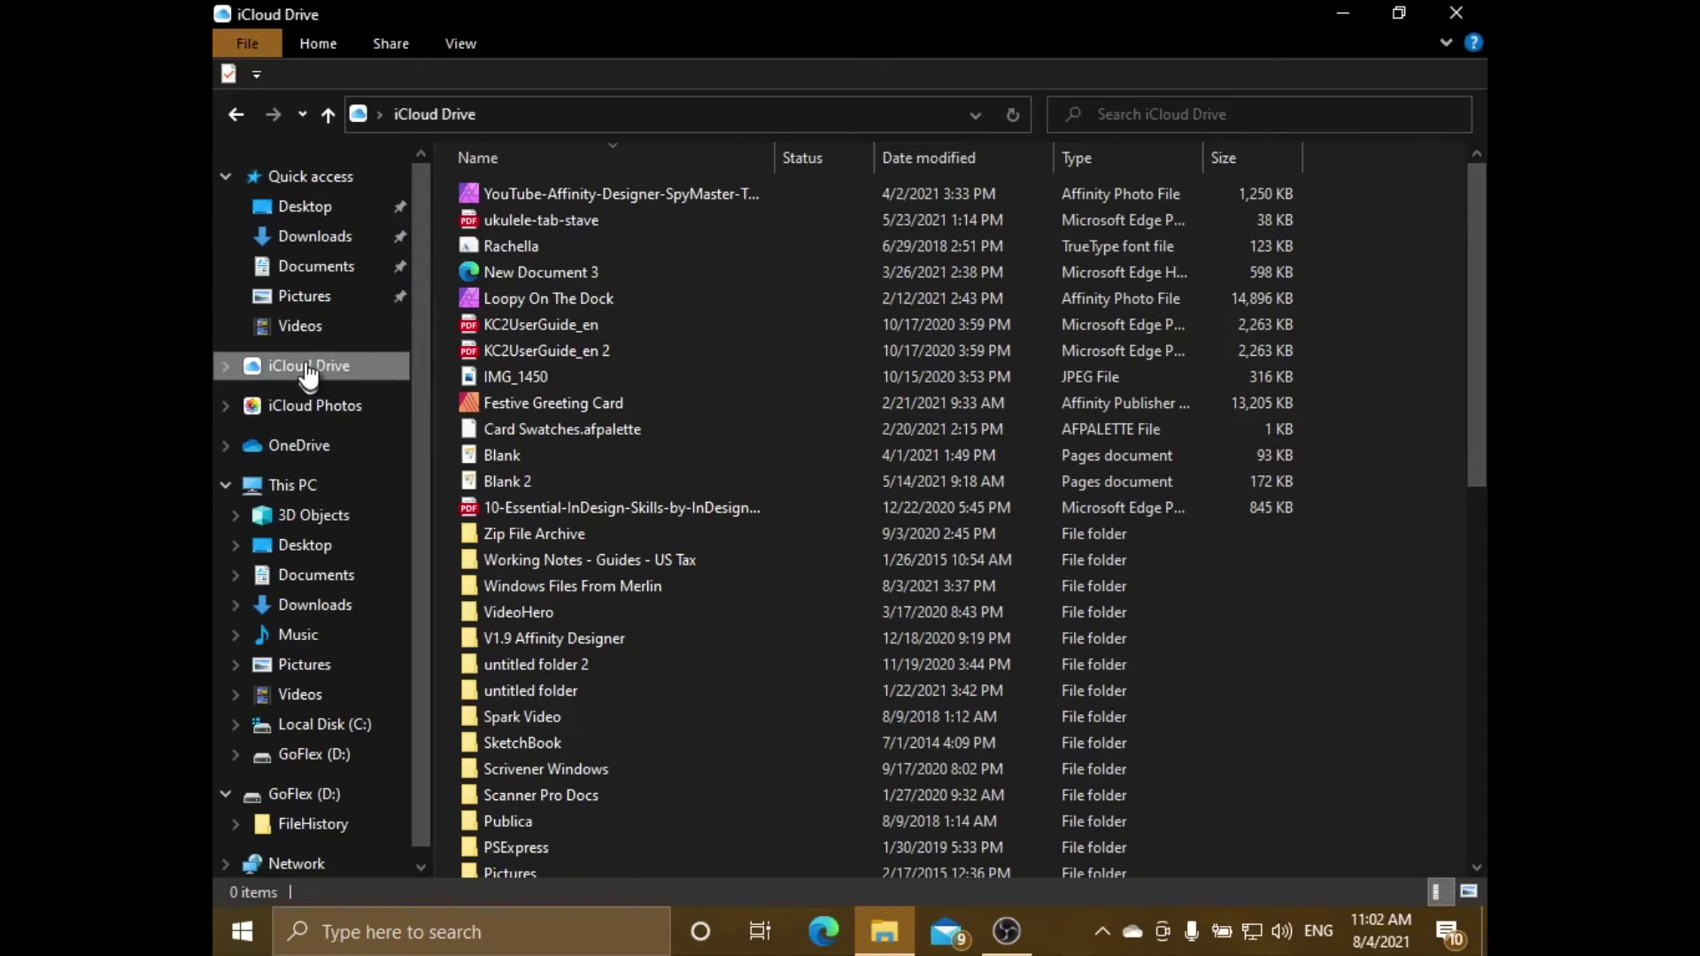
left_click(1338, 14)
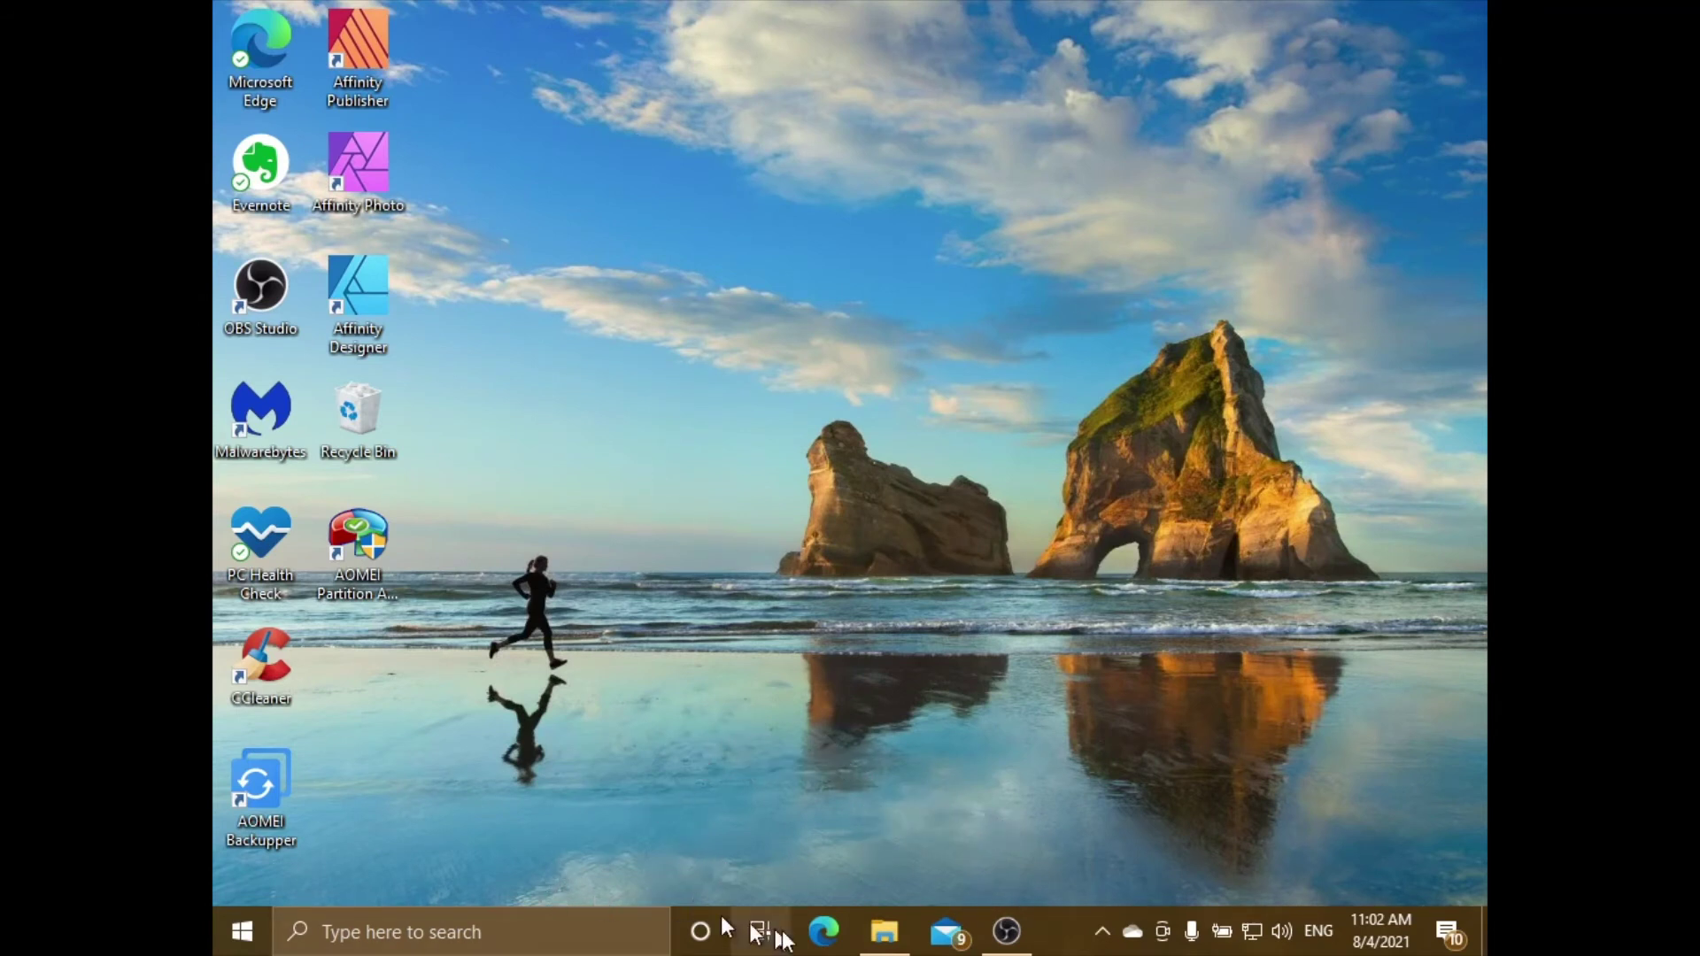
left_click(882, 932)
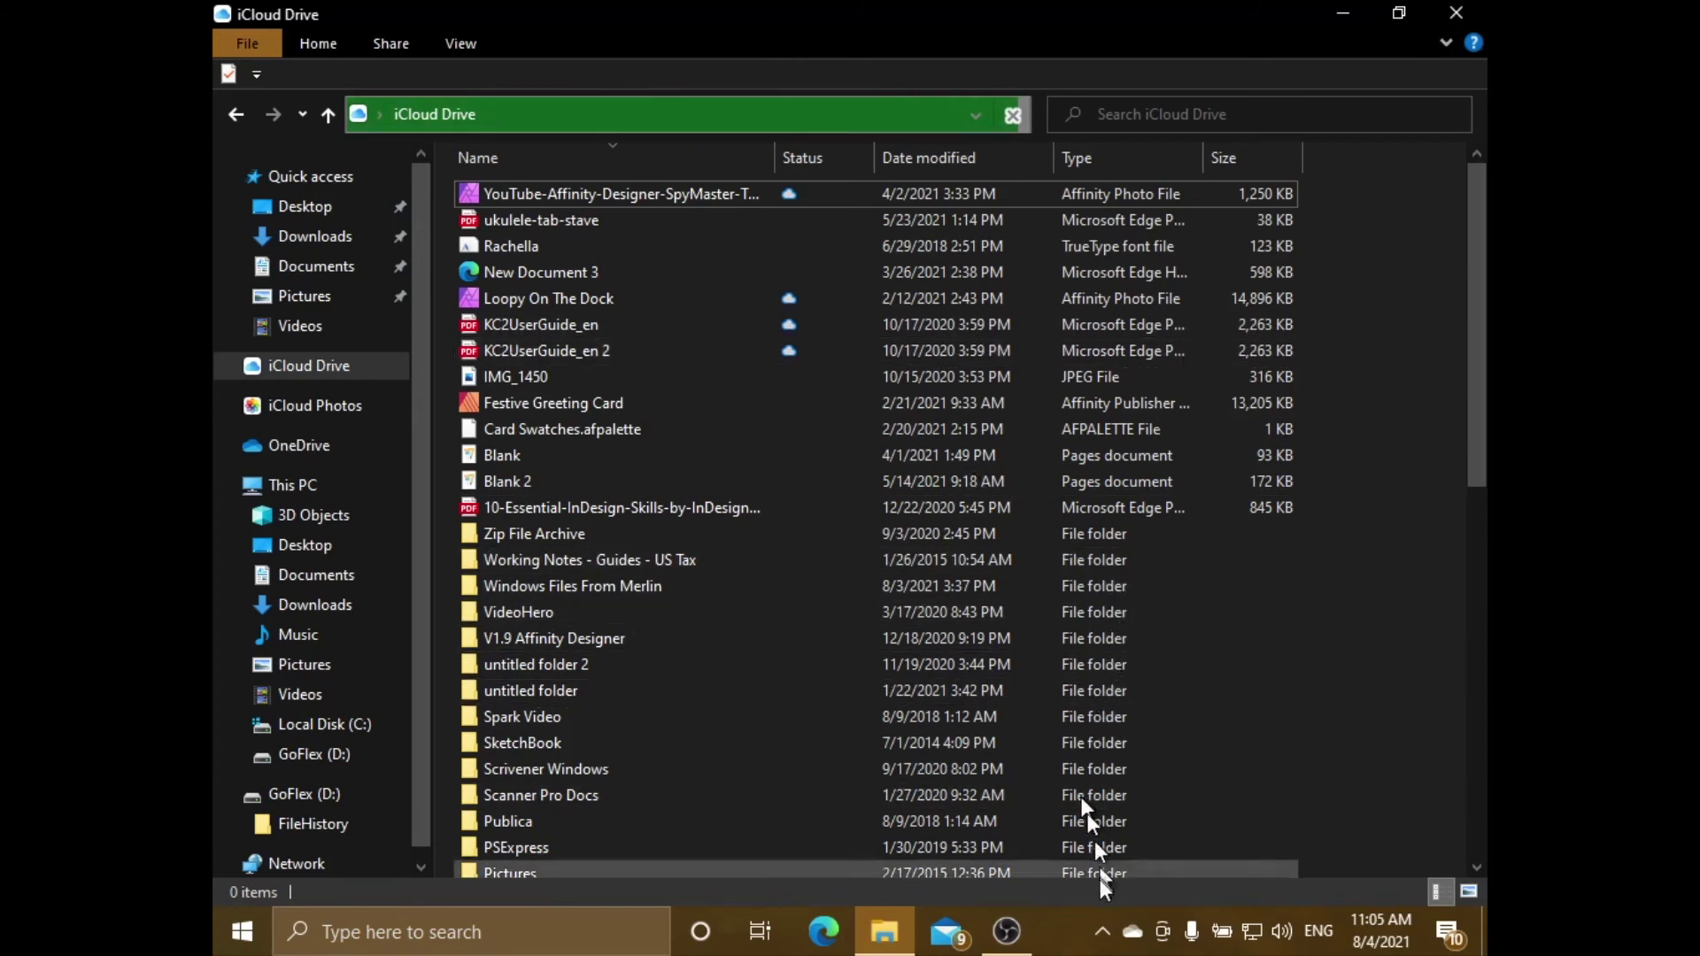
Check the update status of iCloud Photos and iCloud Drive in the iCloud background app, and dismiss the personalization suggestion
left_click(1103, 931)
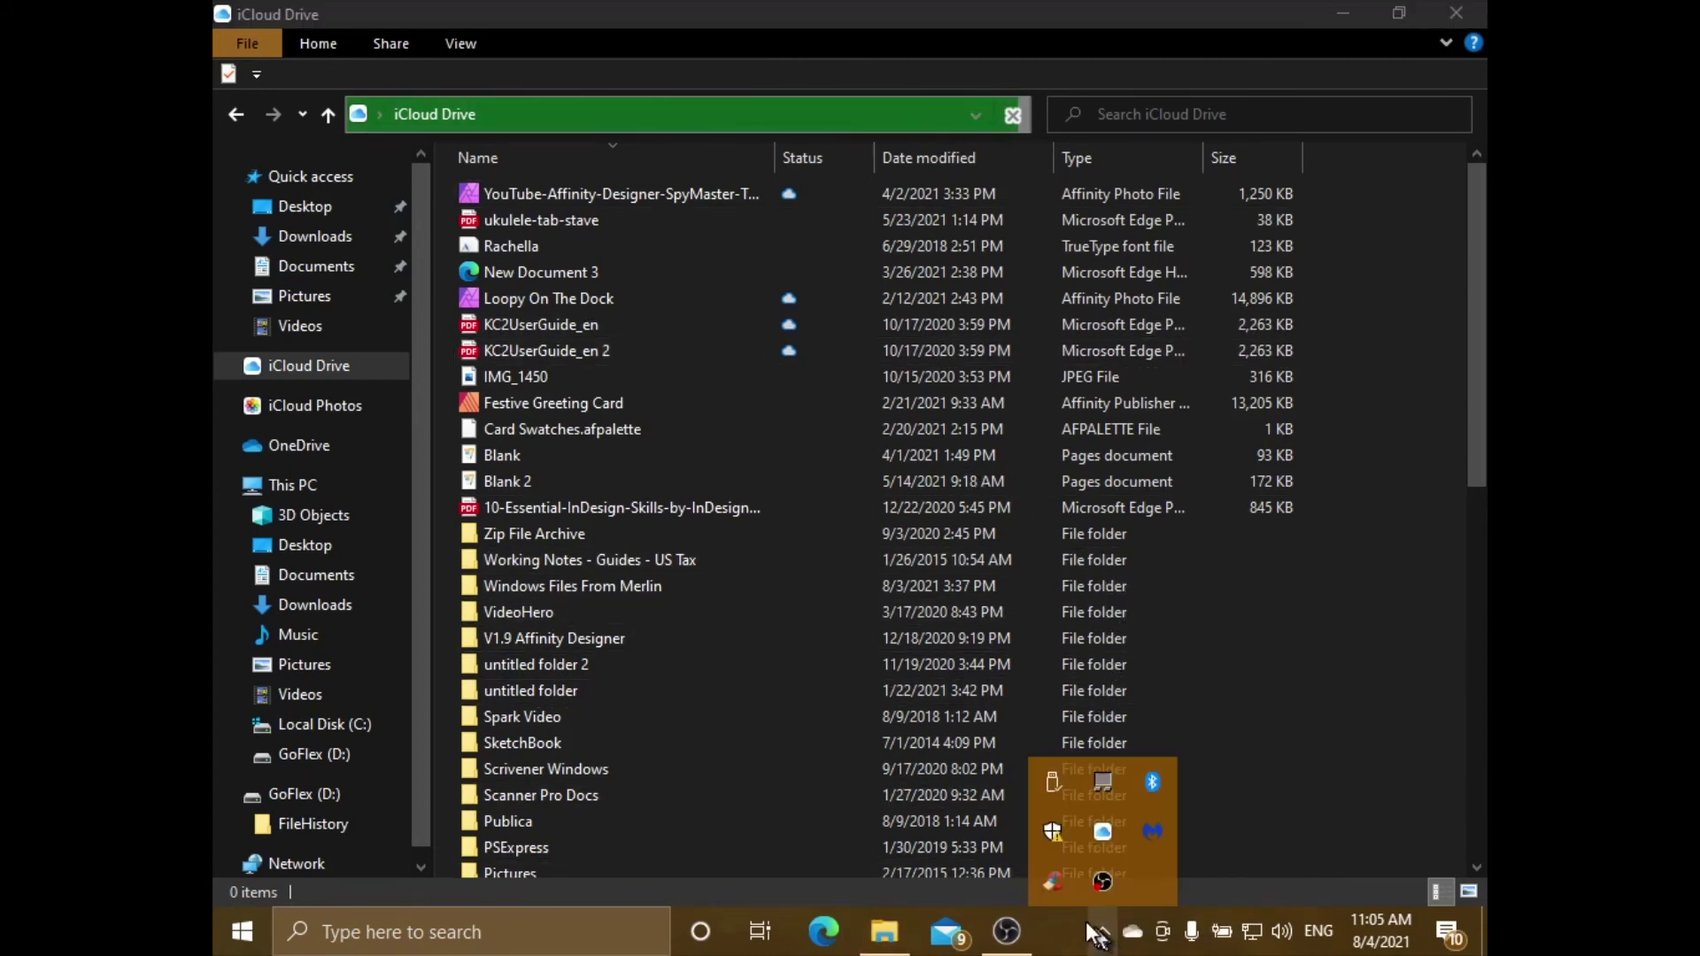
left_click(1112, 843)
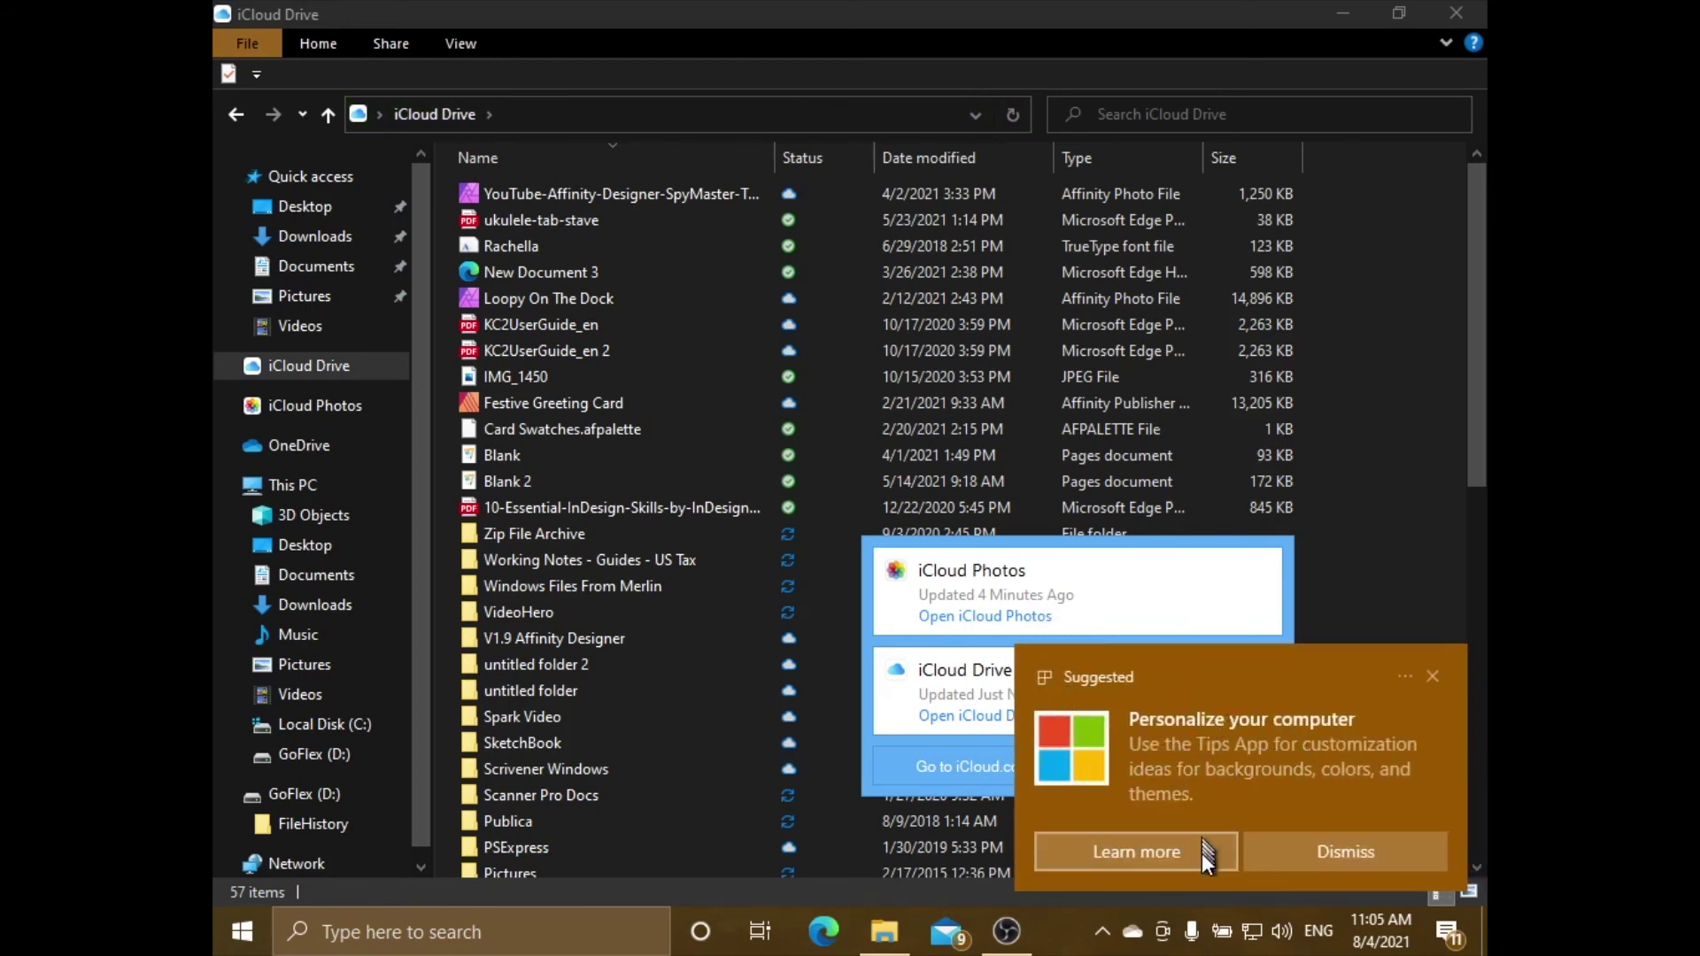
left_click(1310, 850)
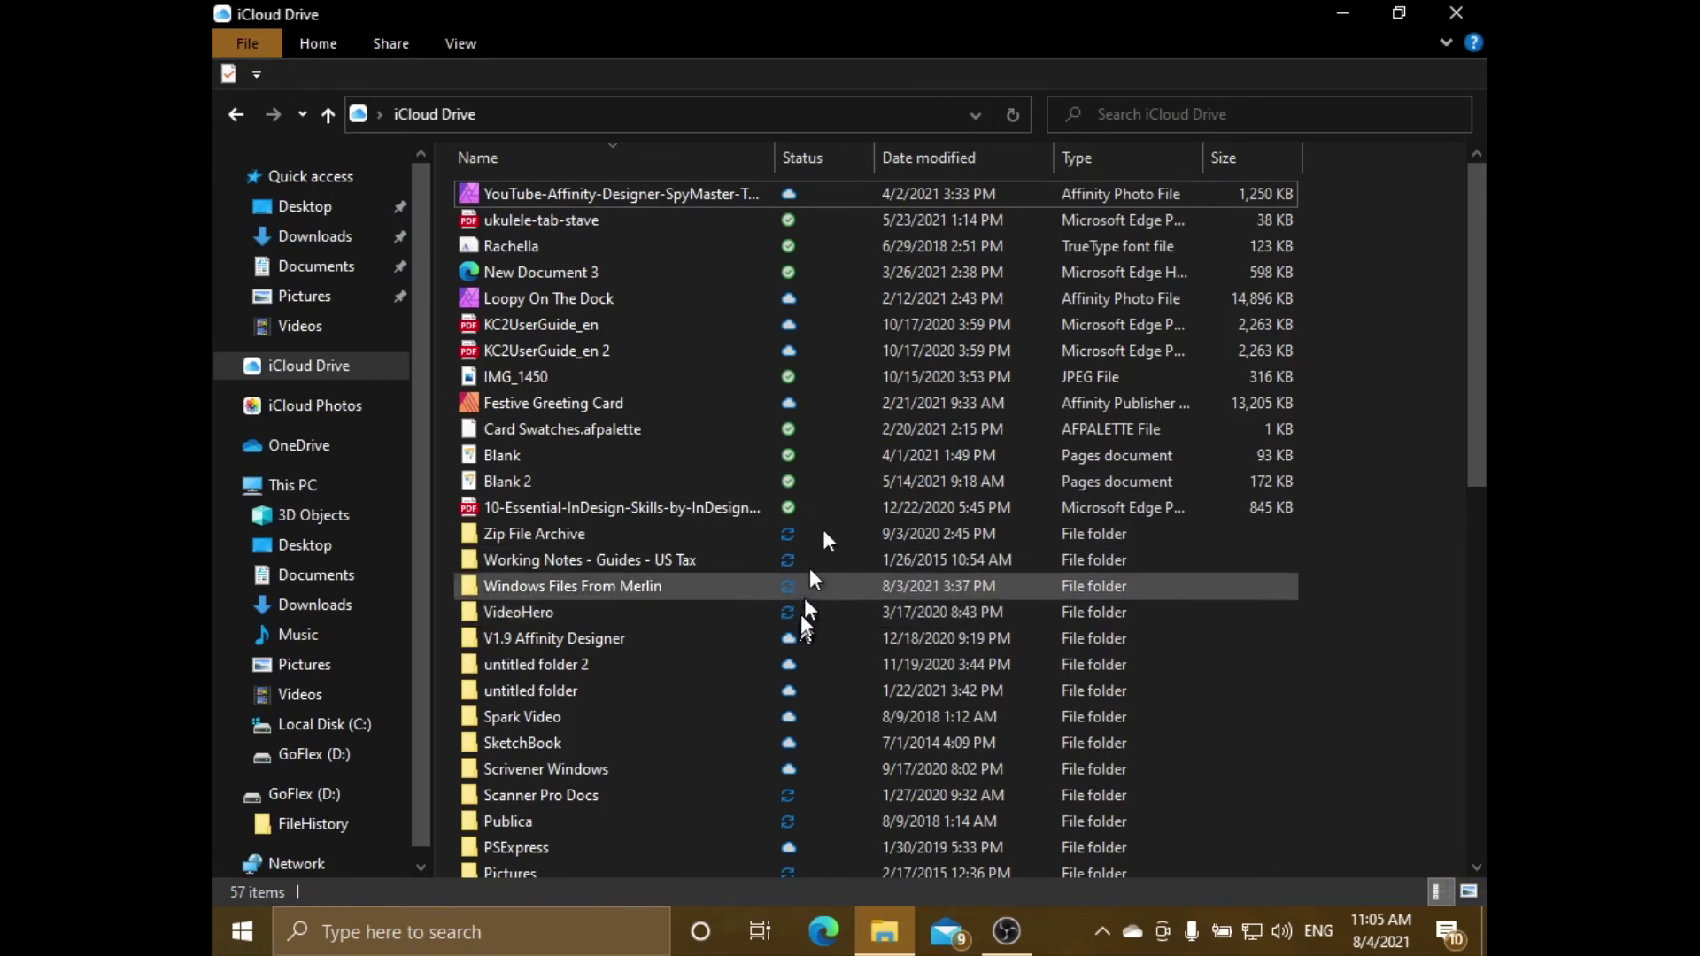
Examine the sync status of the files and folders in the iCloud Drive list
scroll(851, 572, "down", 5)
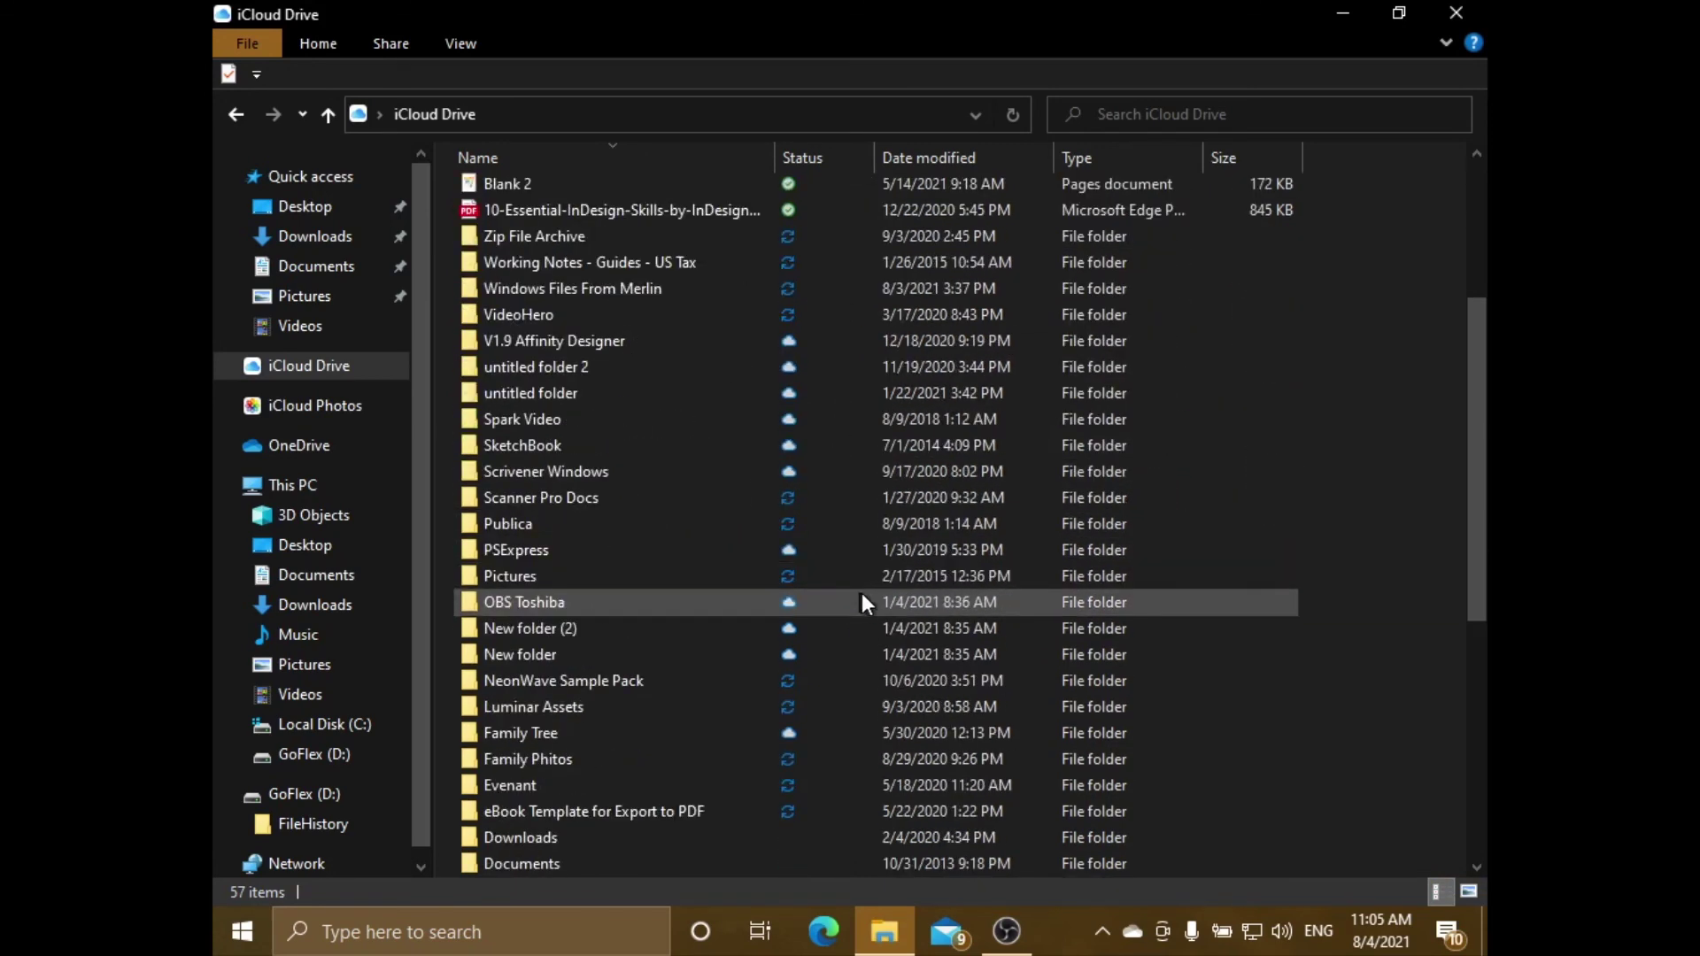
scroll(869, 599, "down", 1)
scroll(869, 599, "up", 4)
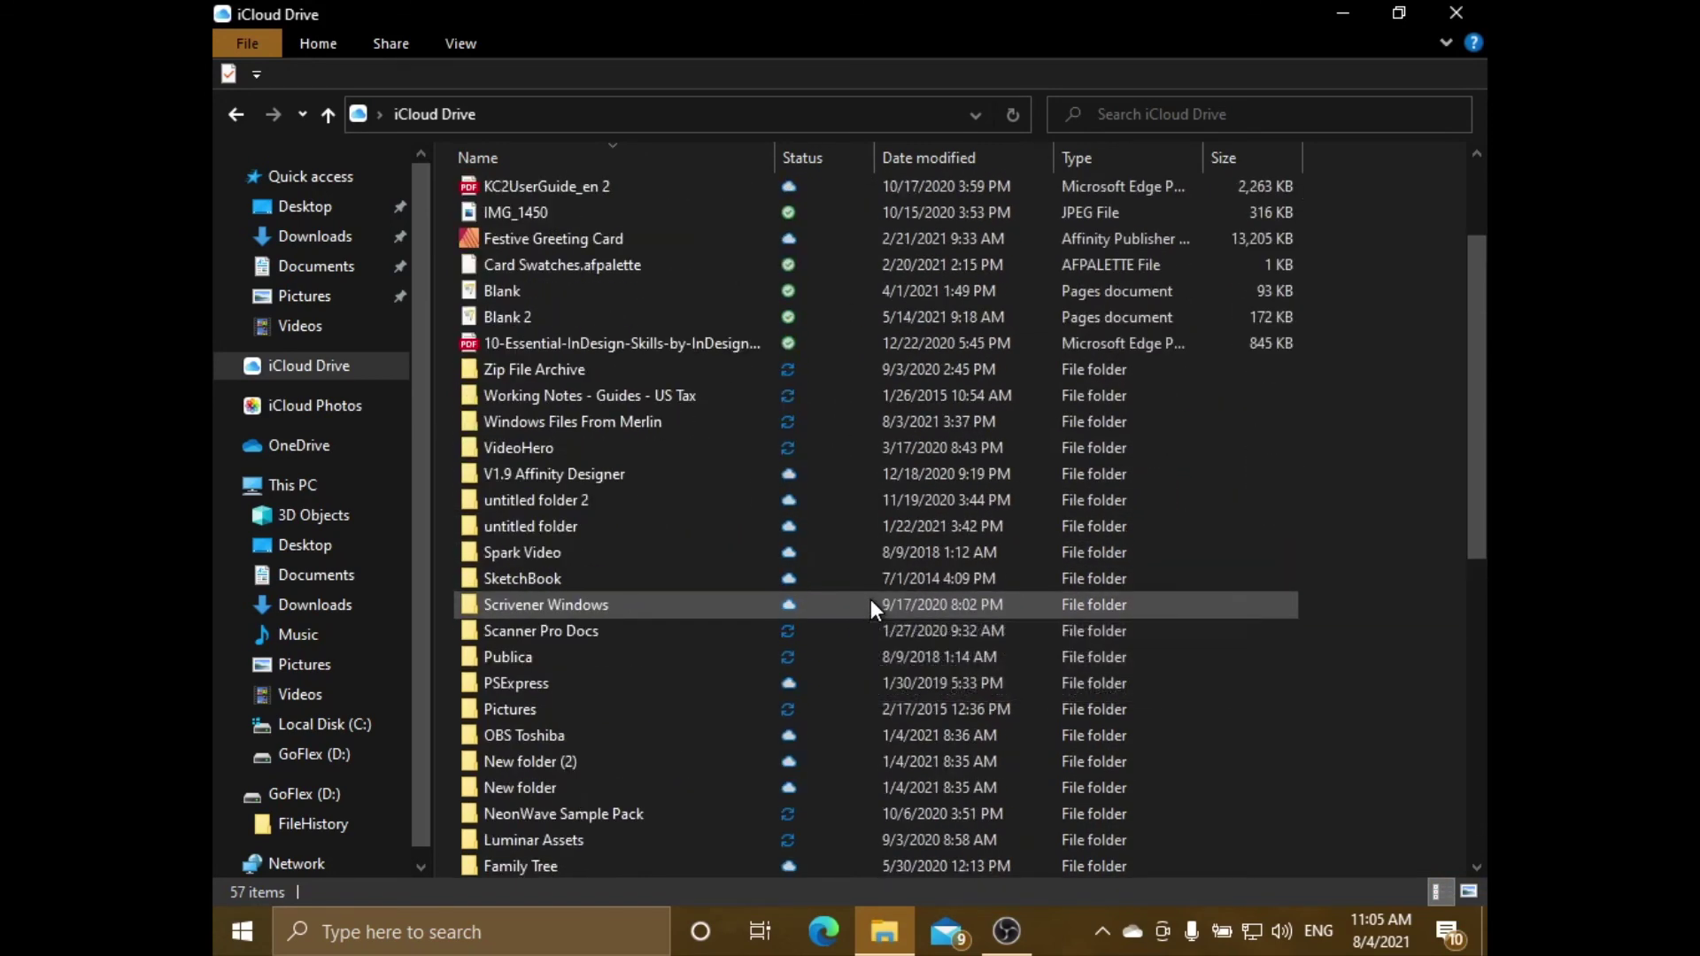
scroll(870, 598, "up", 2)
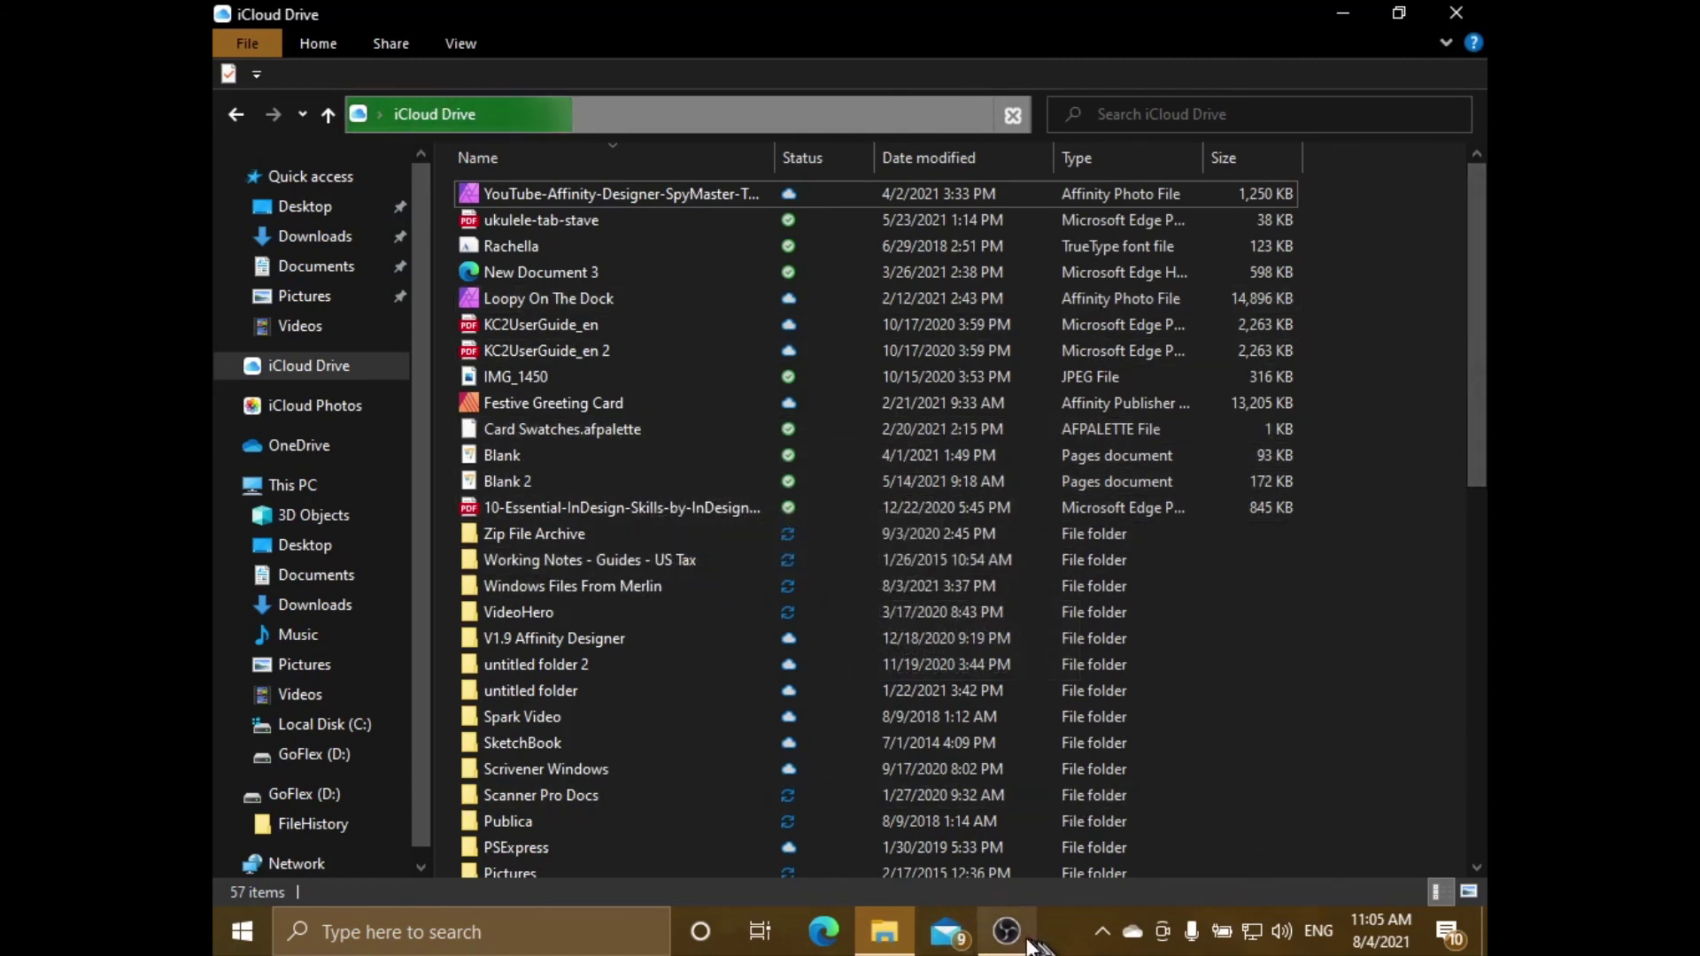
mouse_move(1010, 934)
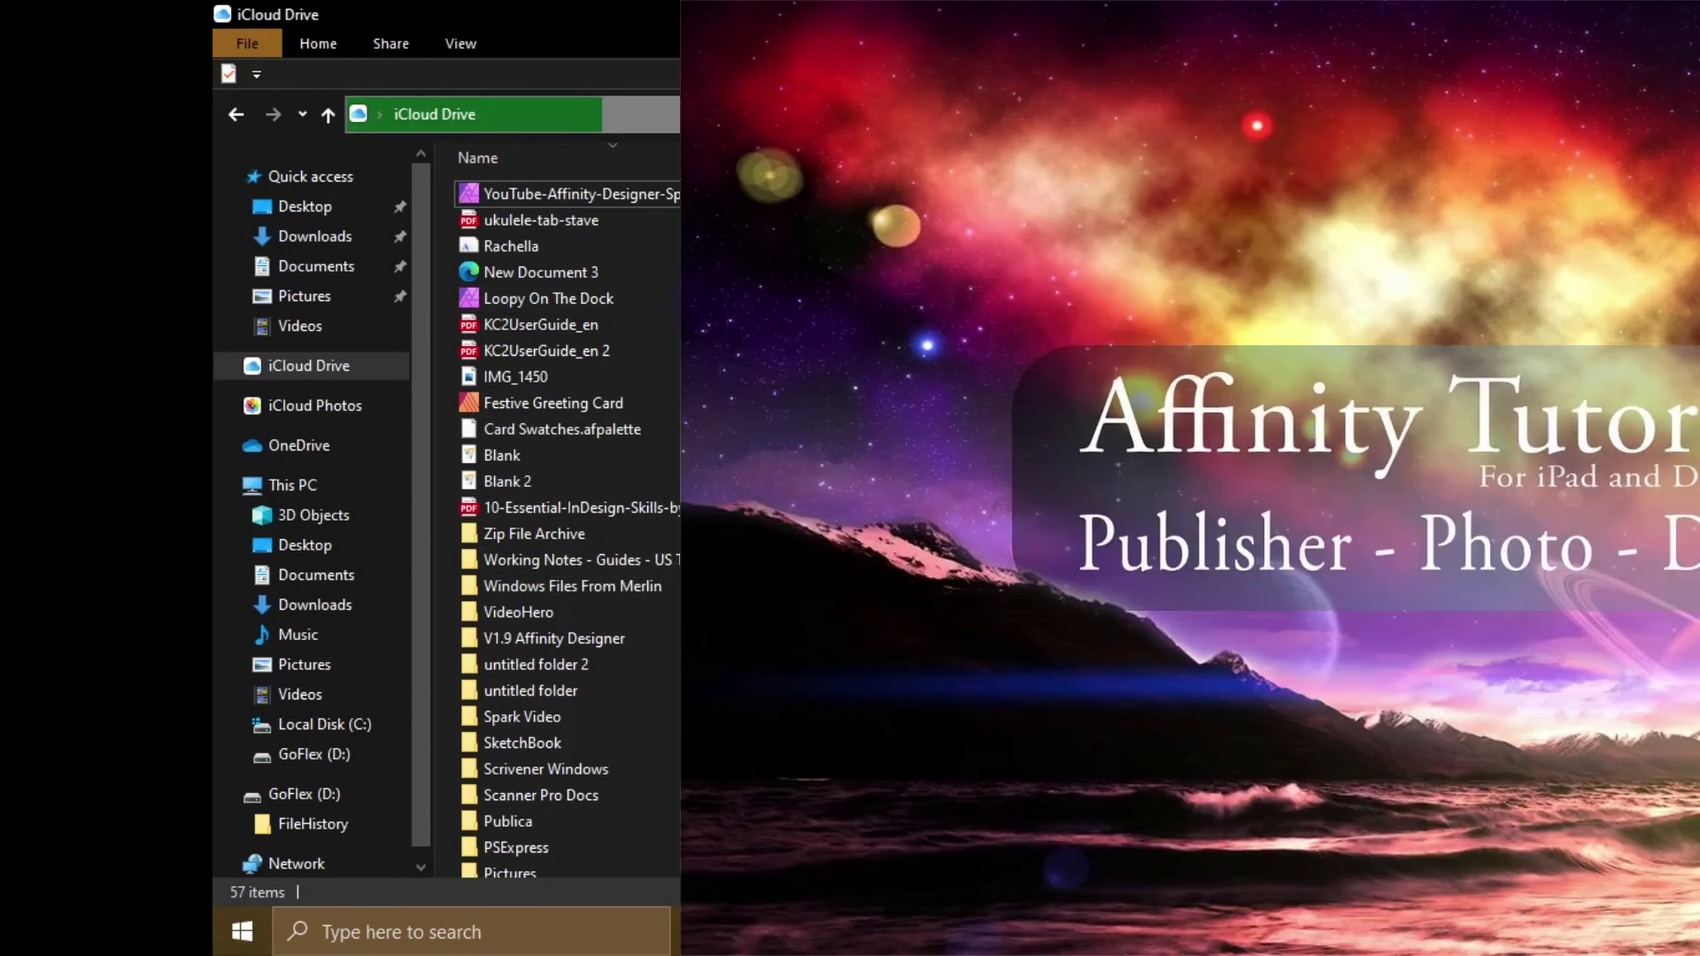